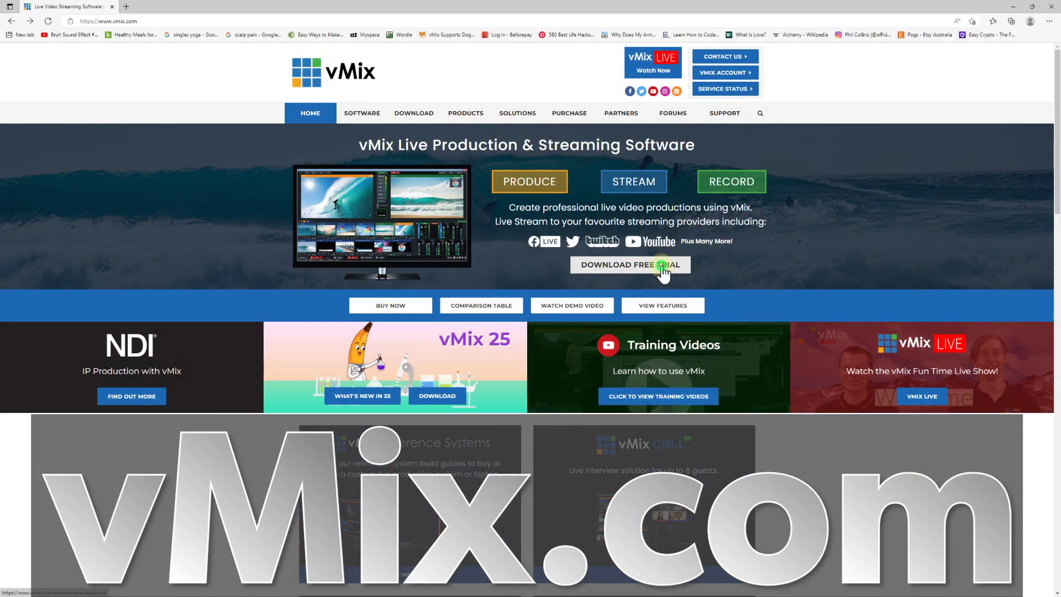
Download the vMix 25 installer from the Free Trial download page.
click(662, 267)
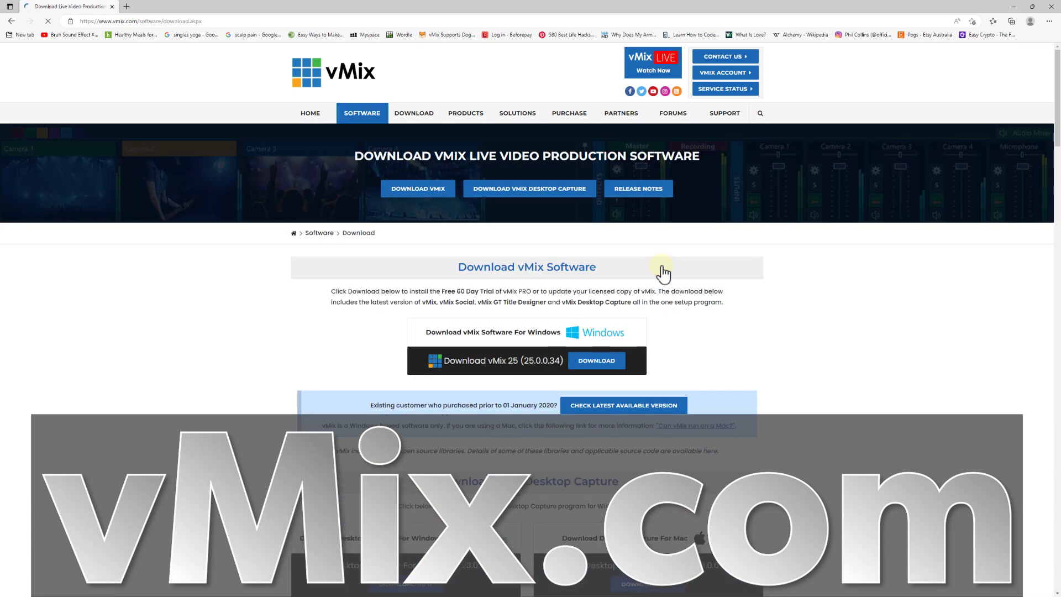
click(606, 368)
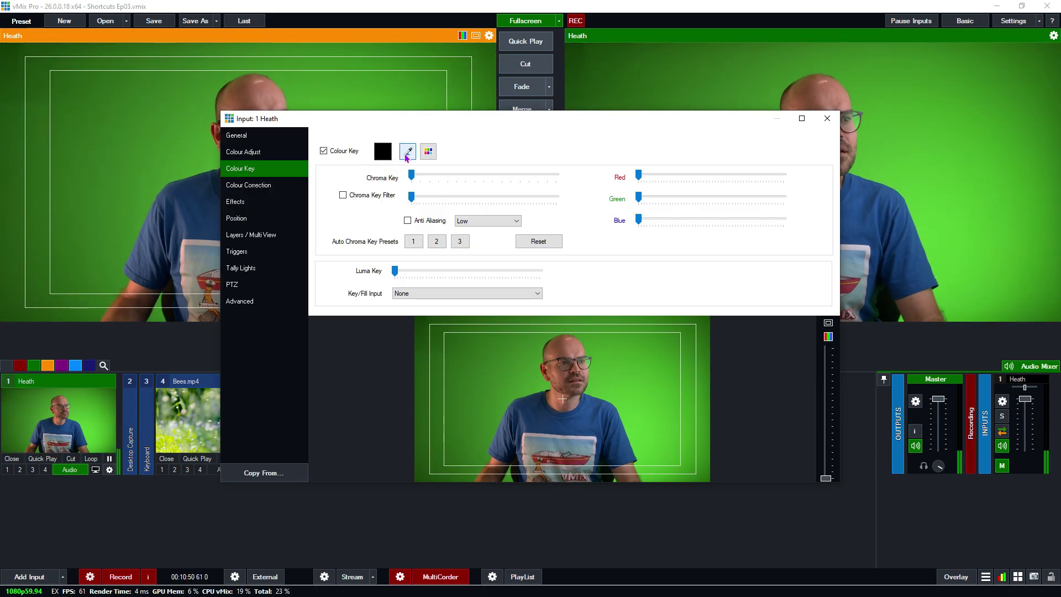
Set green as input 1's Colour Key colour and enable the Chroma Key filter.
click(407, 151)
click(529, 334)
click(342, 195)
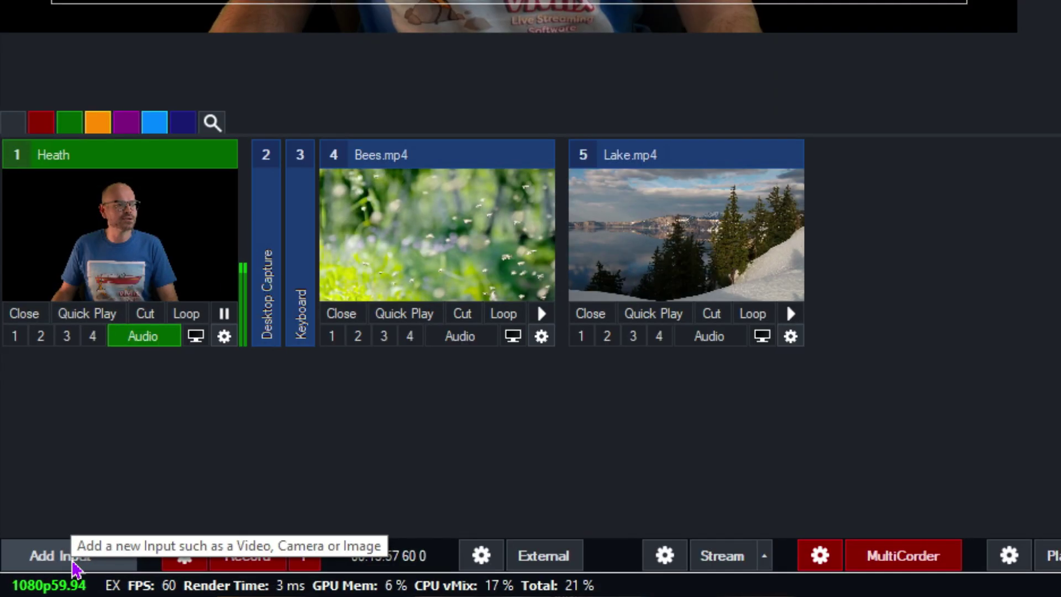
Add the 2 virtualstudiosets.com_15_LEFT Virtual Set as a new input.
click(73, 565)
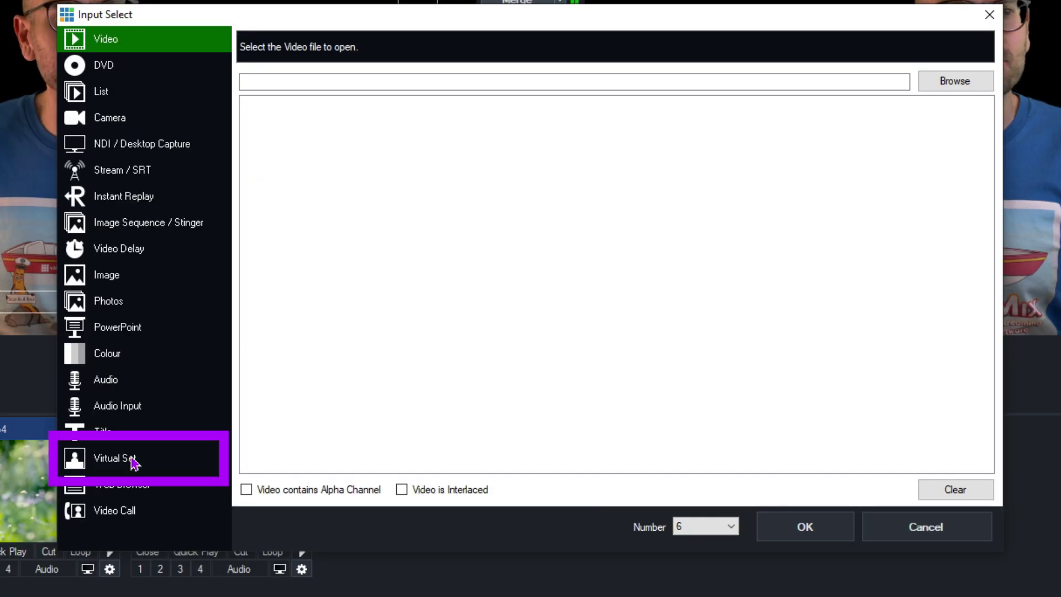
click(134, 463)
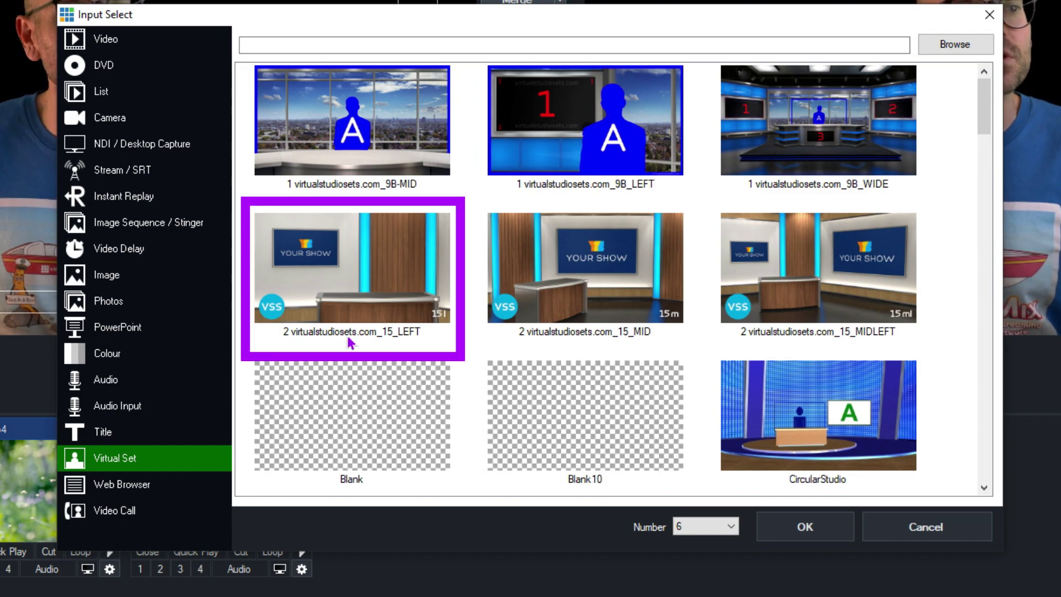
click(374, 274)
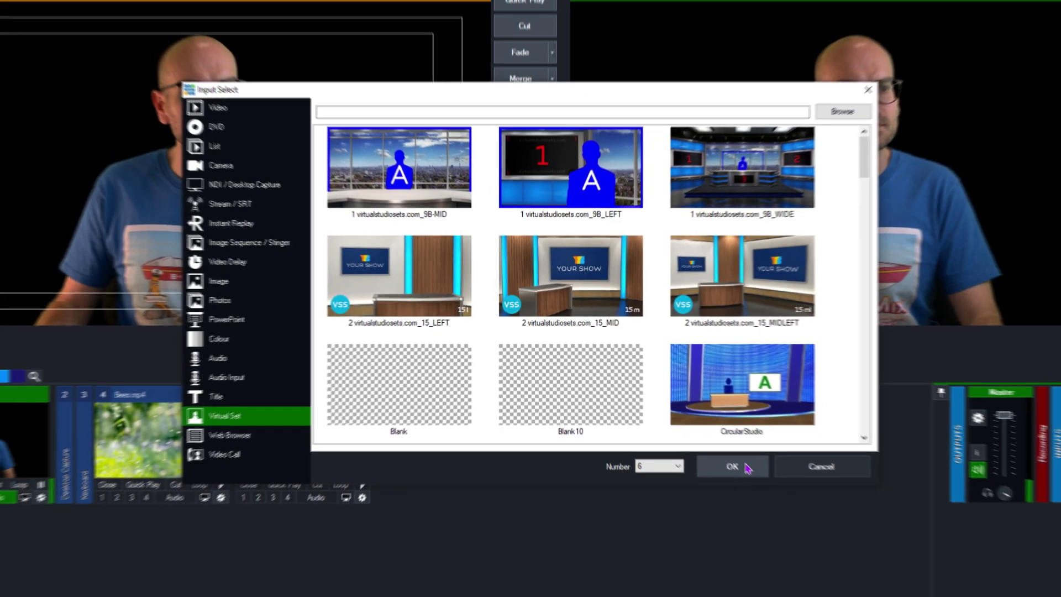
click(746, 468)
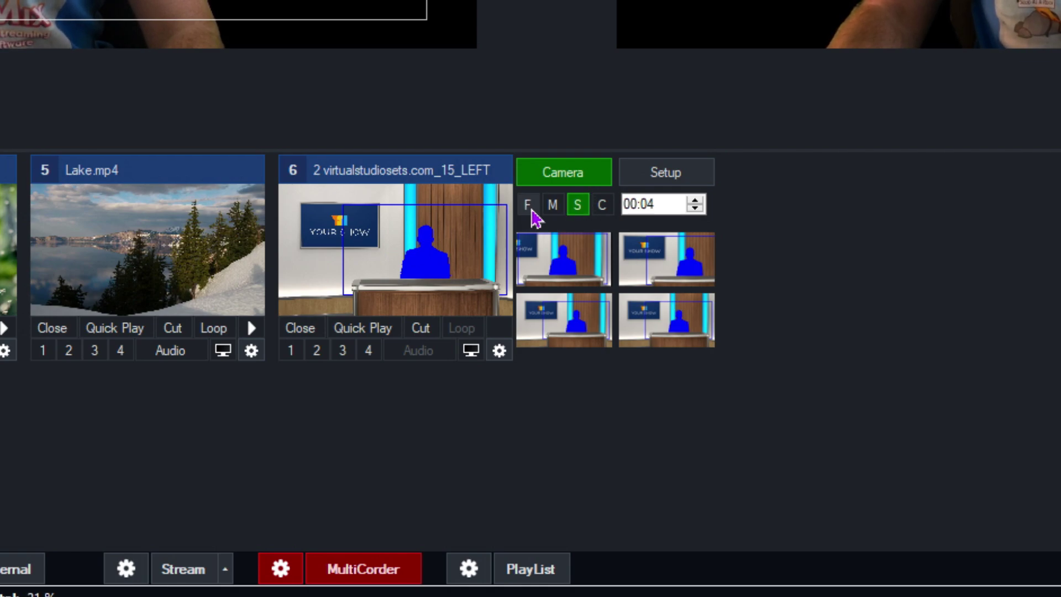
Set the camera move time to 00:01 and cycle presets, ending on the YOUR SHOW angle.
click(532, 210)
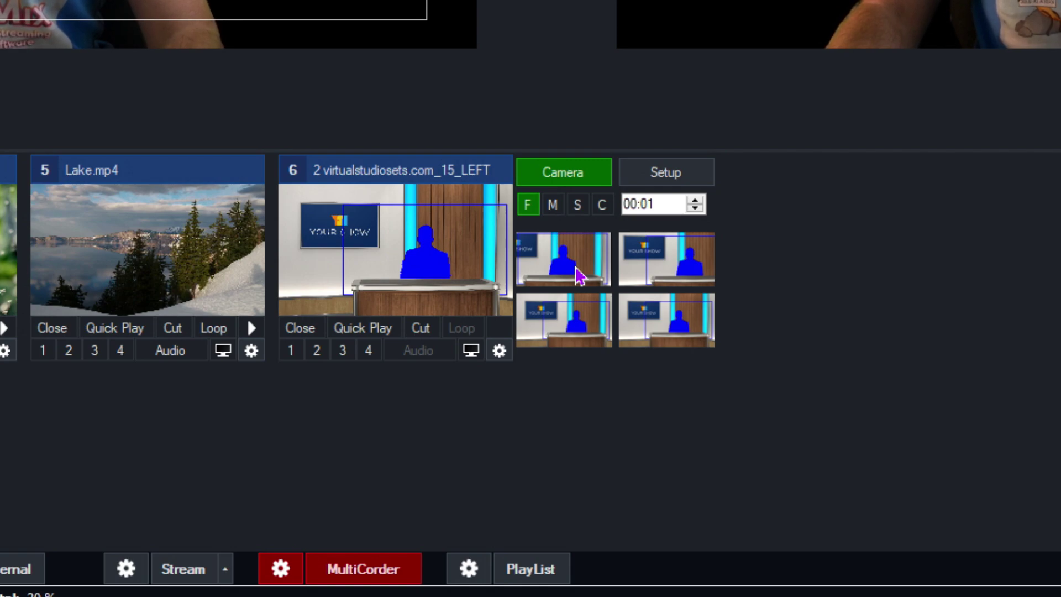
click(577, 275)
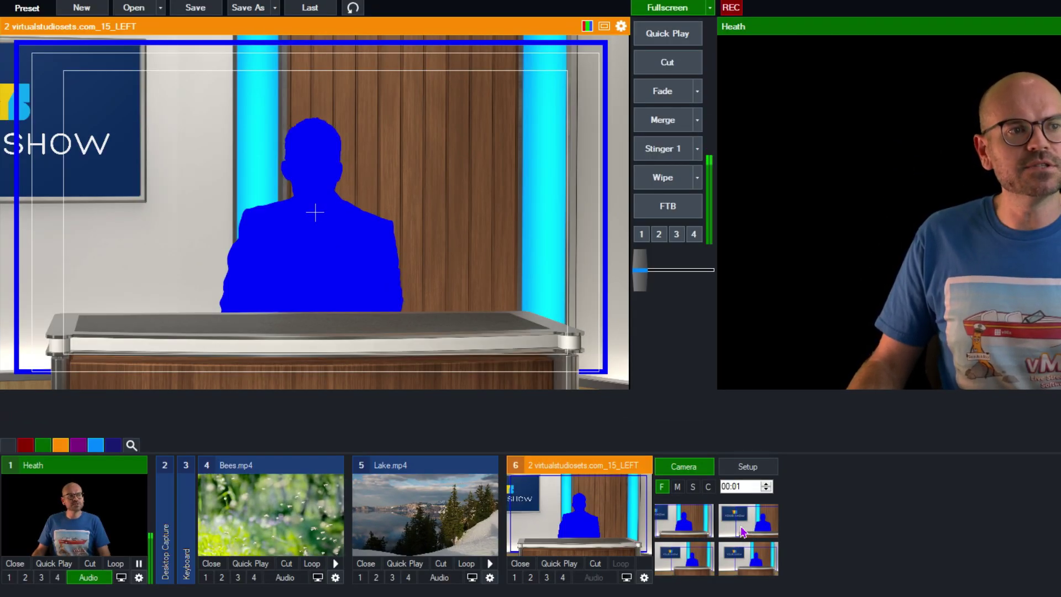
click(743, 532)
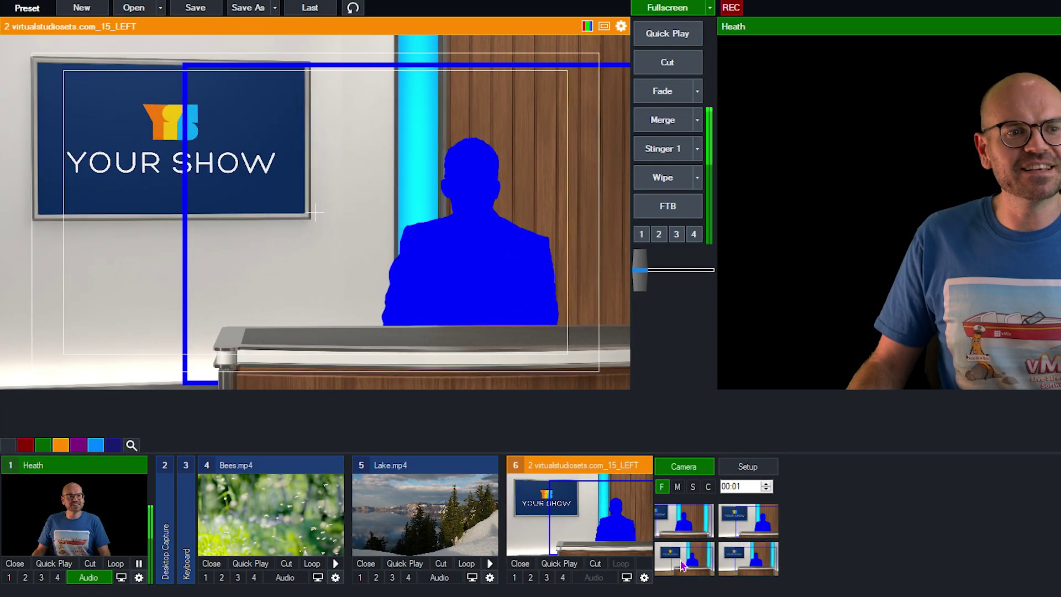
click(684, 565)
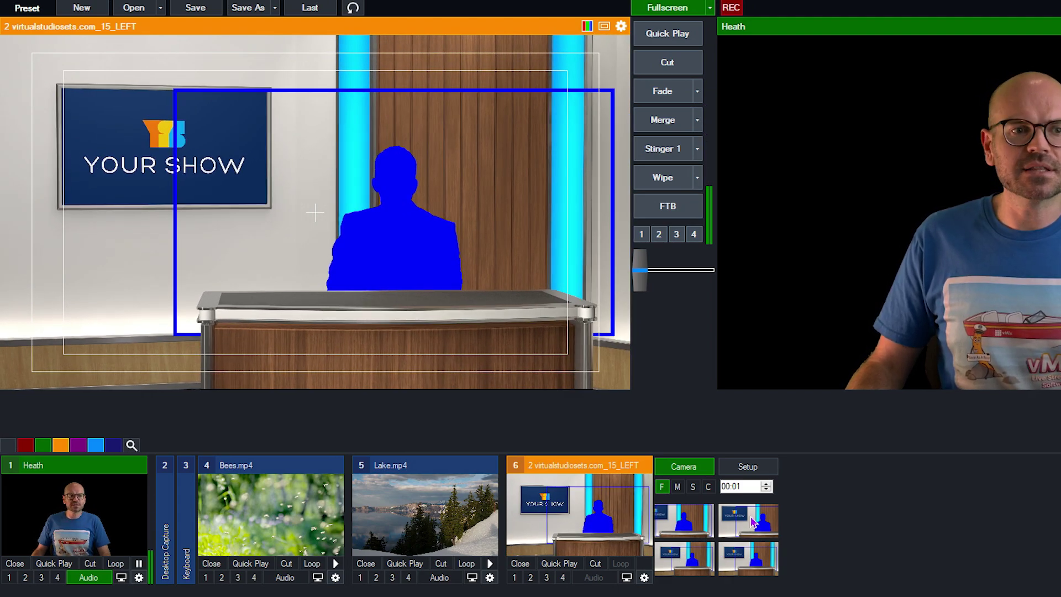
click(753, 529)
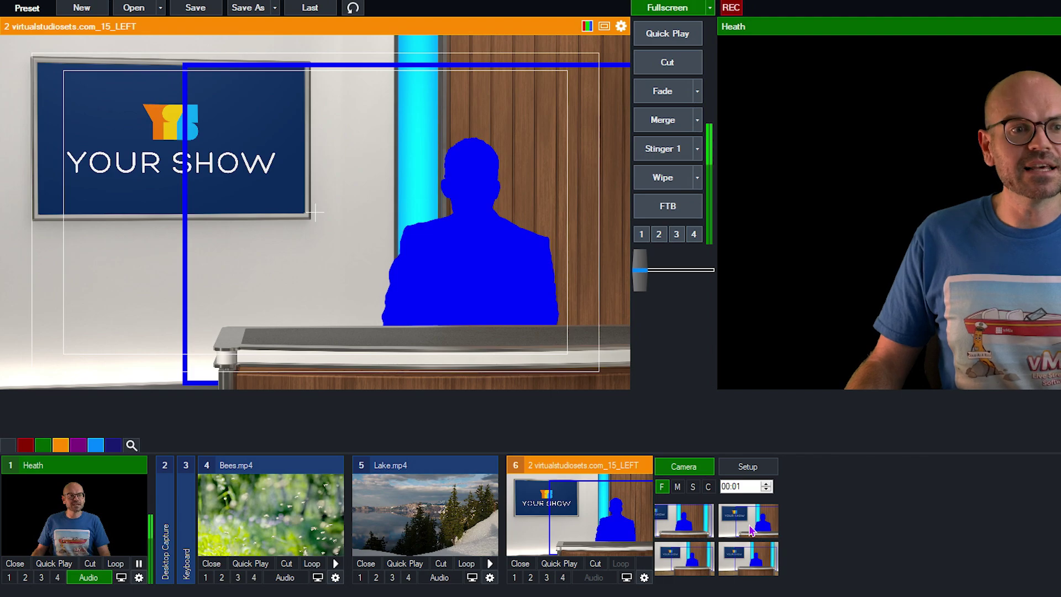
Reframe the top-right preset as a 2.313-zoom close-up of YOUR SHOW and cut to it.
right_click(752, 530)
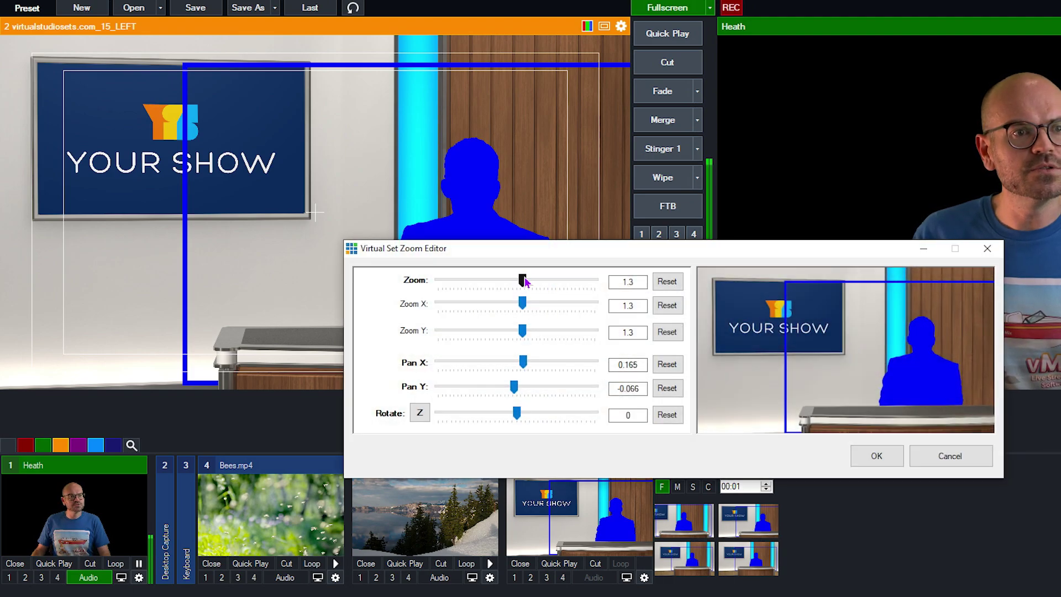
drag(524, 281, 534, 281)
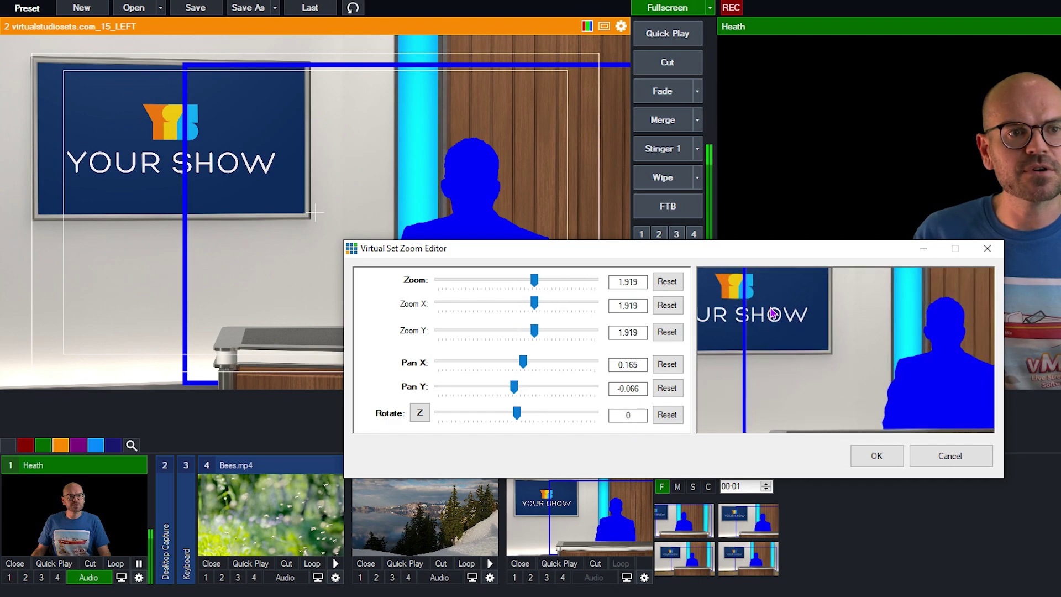
drag(772, 313, 542, 281)
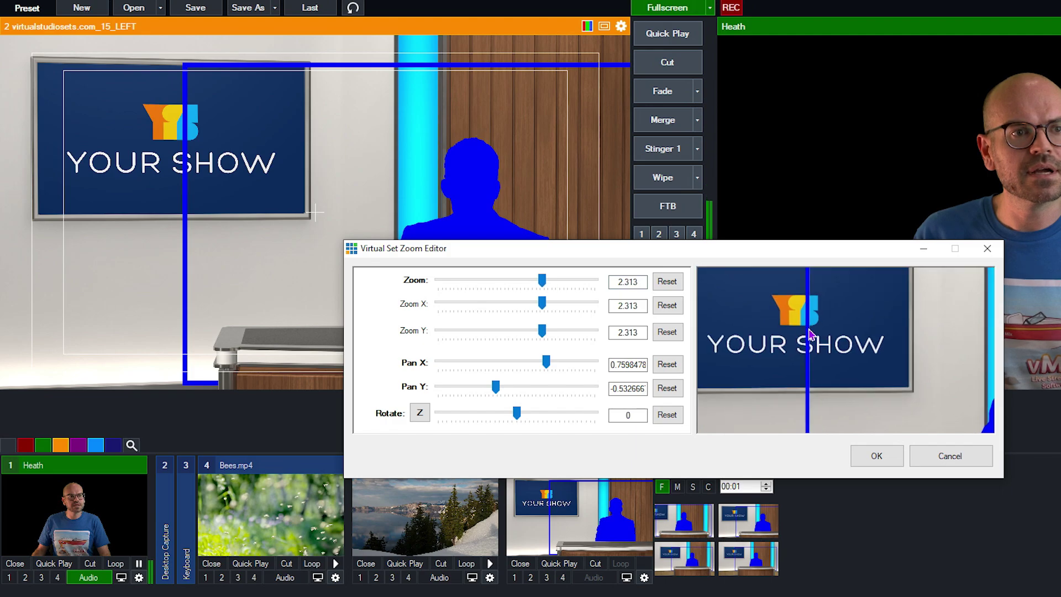
drag(939, 357, 877, 359)
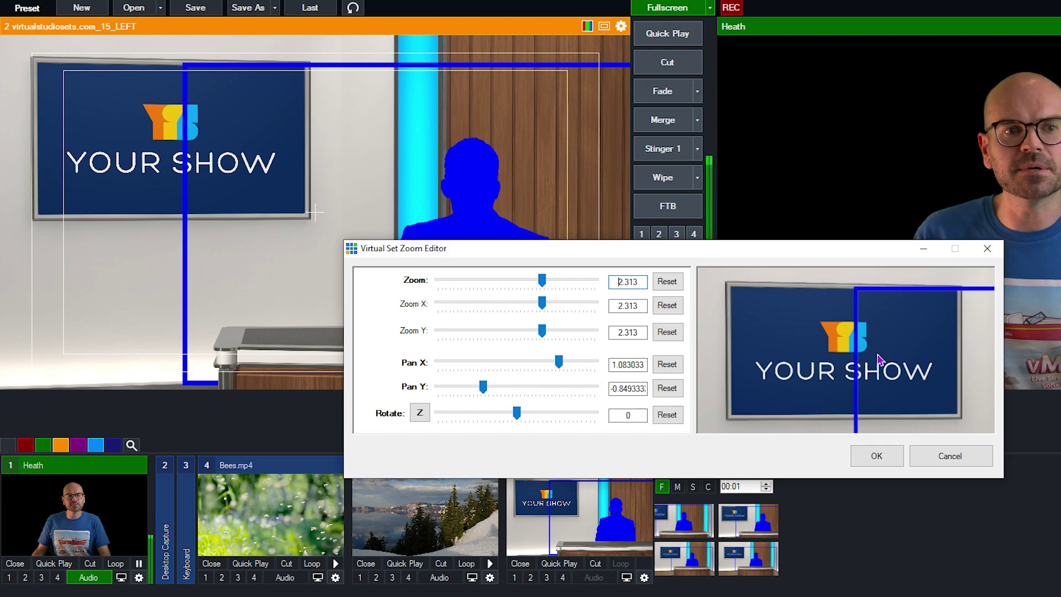
click(878, 457)
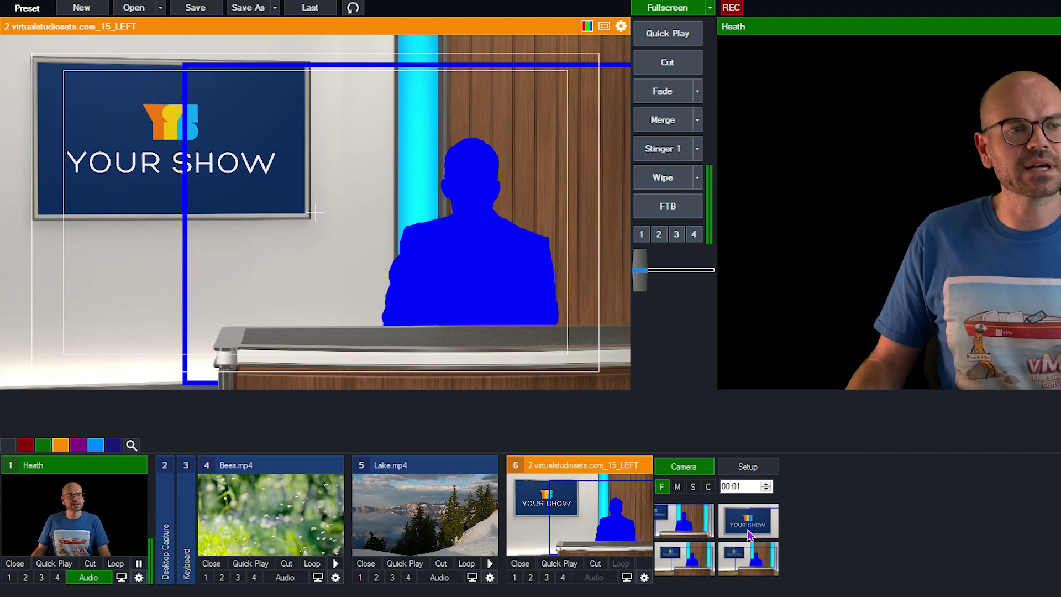
click(749, 532)
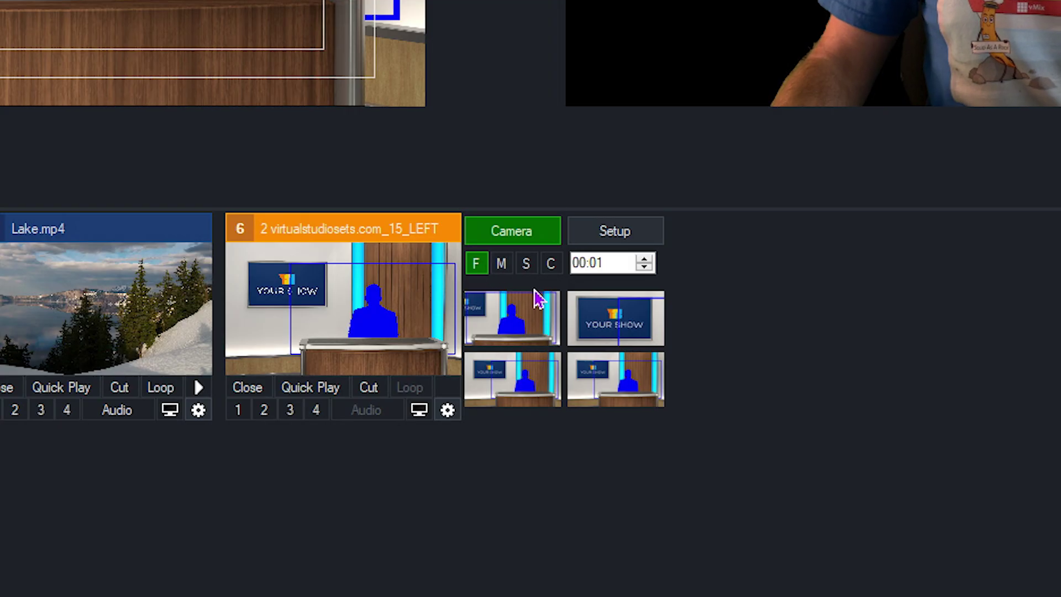
In the virtual set Setup, assign input 4 Bees.mp4 to Layer 1. SCREEN 1.
click(630, 238)
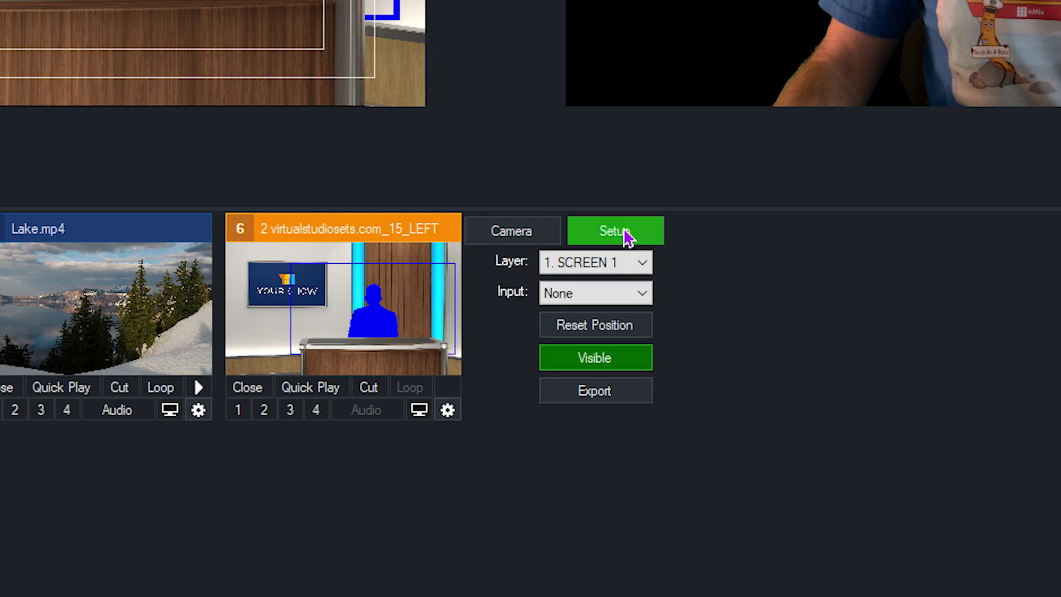
click(605, 264)
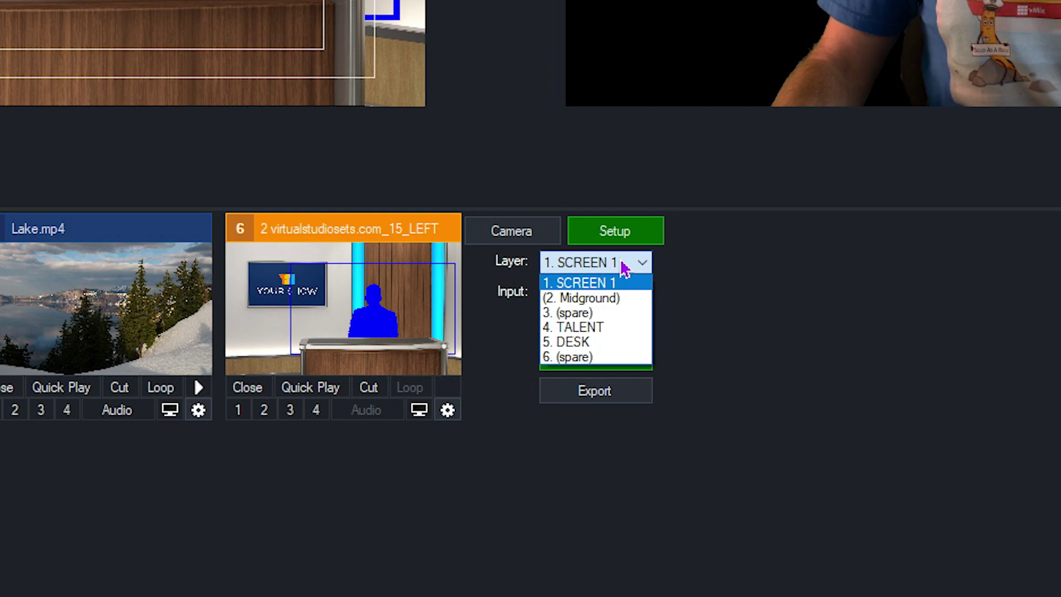
click(614, 288)
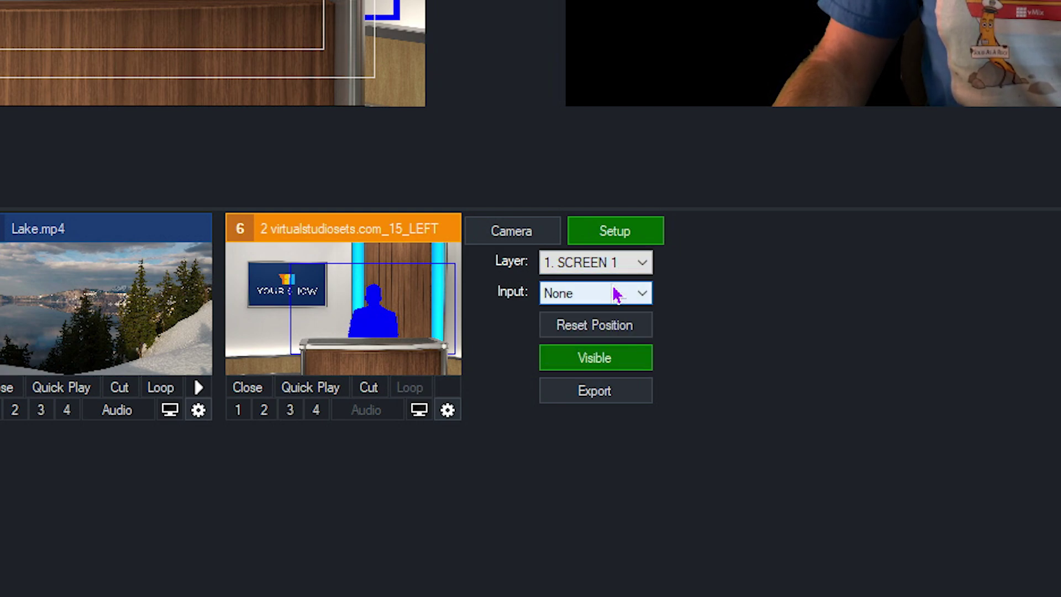
click(623, 304)
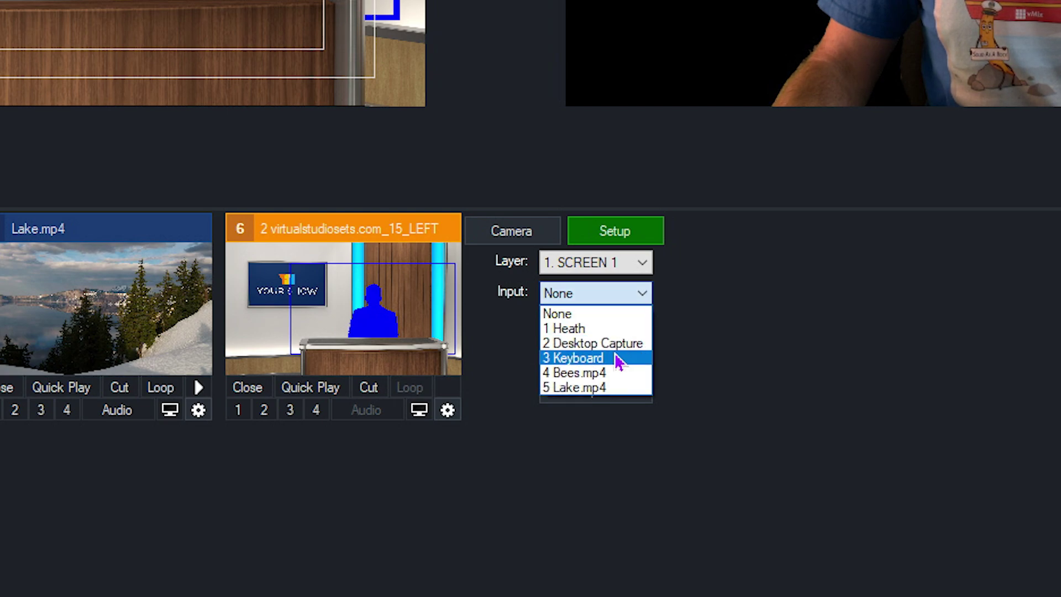
click(614, 373)
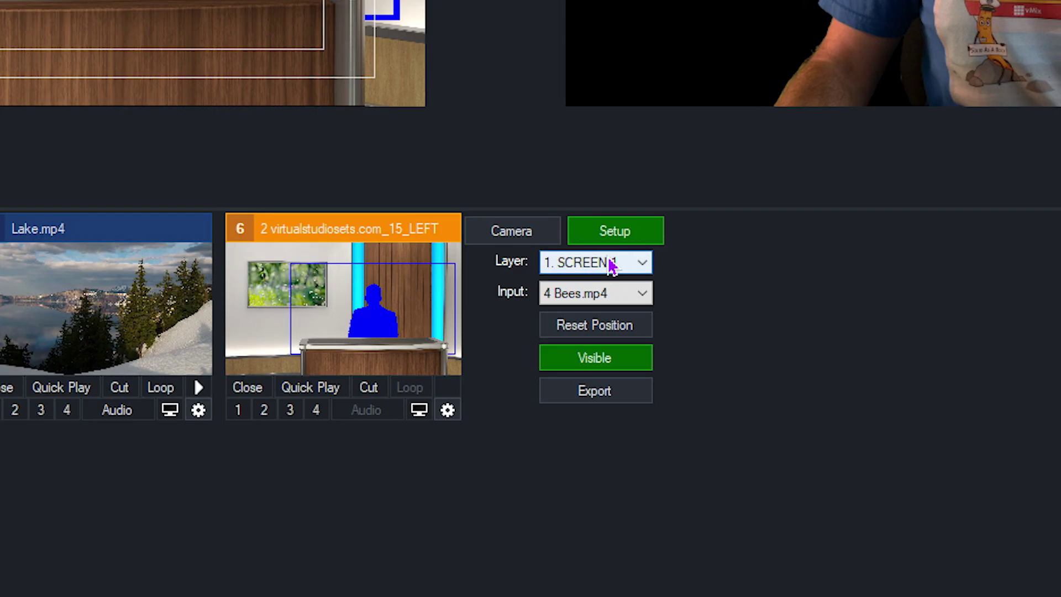
Assign the presenter camera (input 1) to Layer 4. TALENT.
click(587, 398)
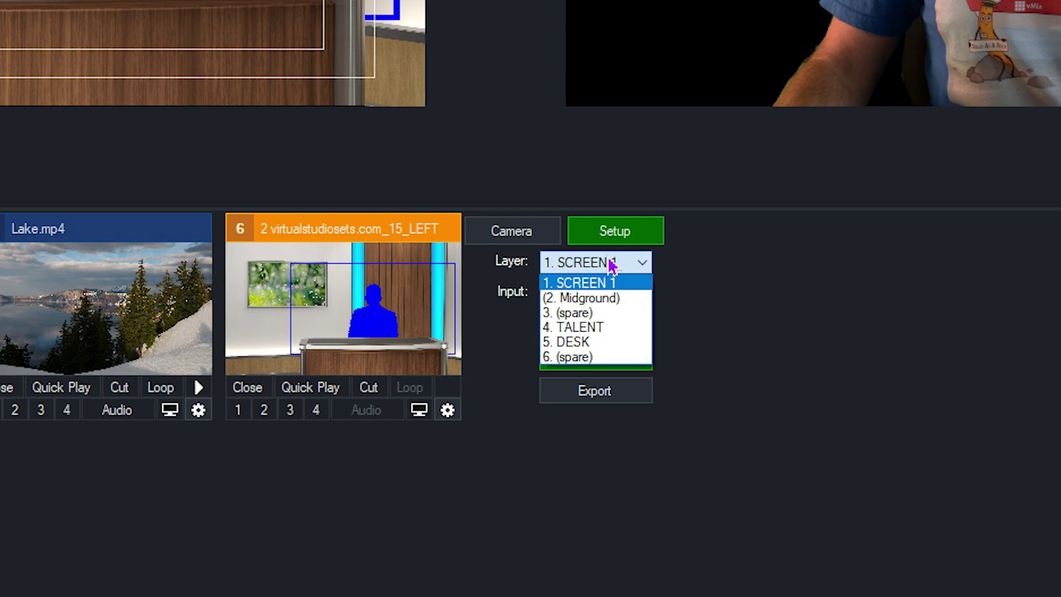
click(615, 328)
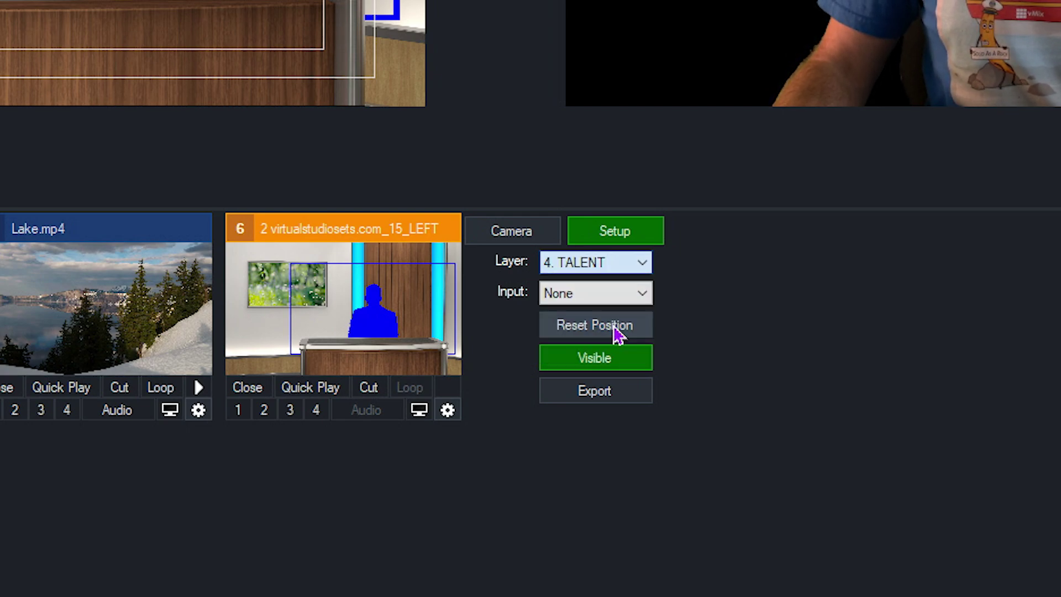
click(625, 297)
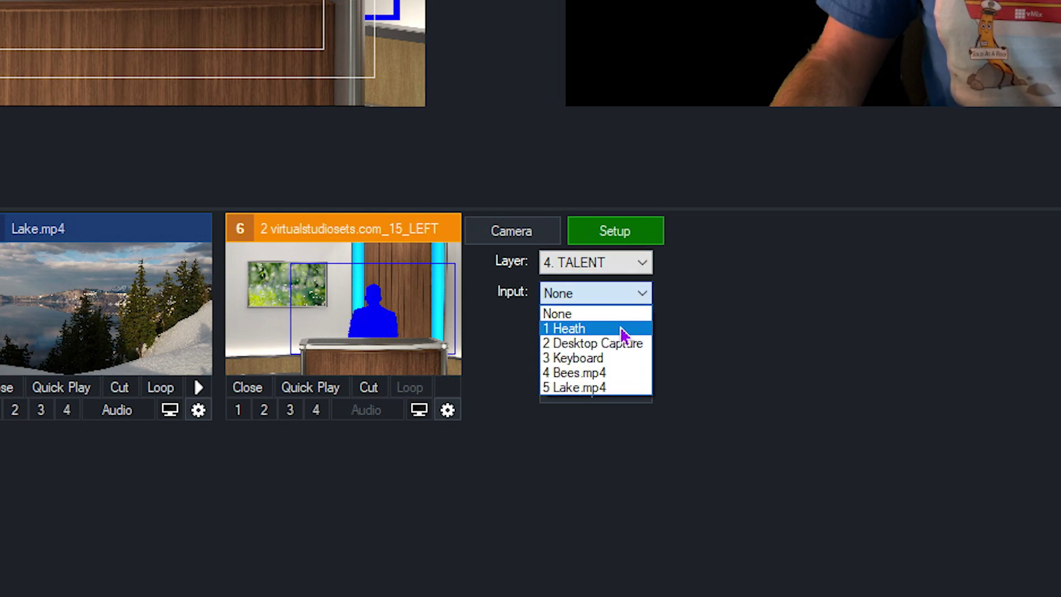
click(623, 331)
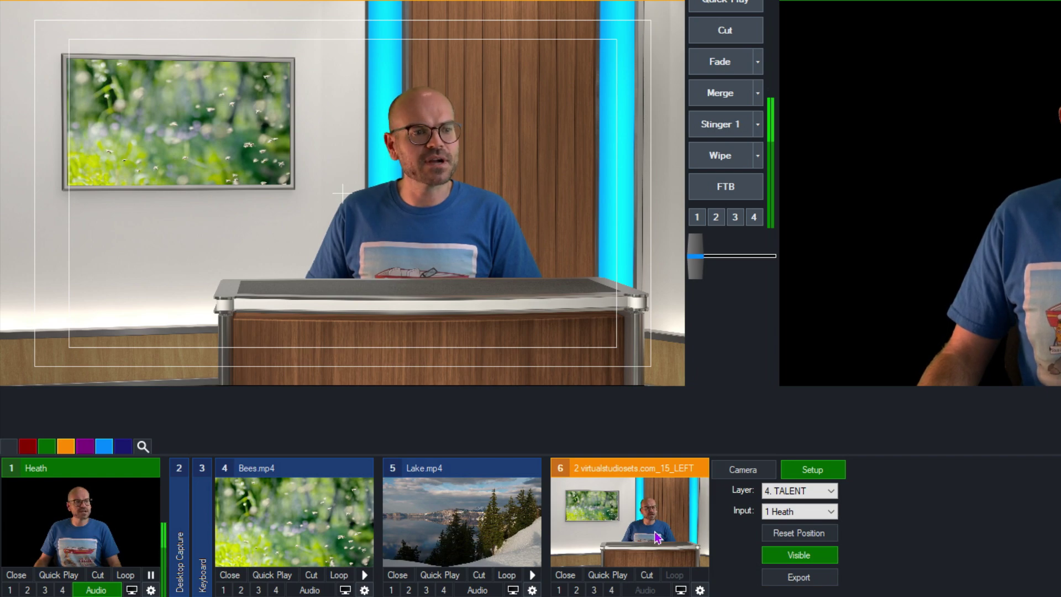
Drag the talent layer up in the virtual set to raise and enlarge the presenter.
mouse_move(657, 537)
mouse_down()
mouse_move(656, 524)
mouse_move(658, 532)
mouse_up()
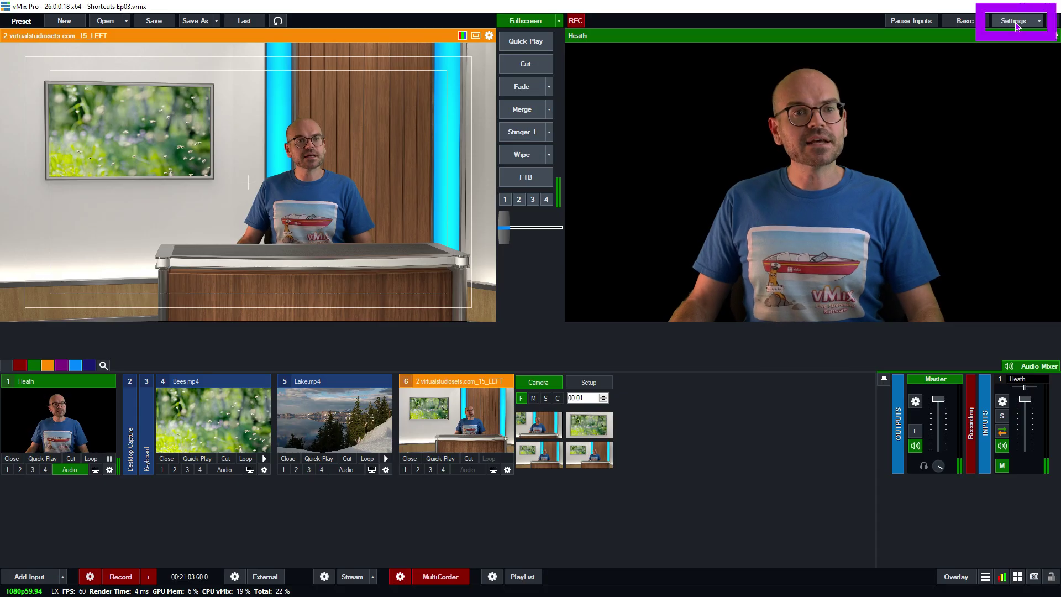
Add a new keyboard shortcut captured on the M key and open its Function list.
click(1015, 22)
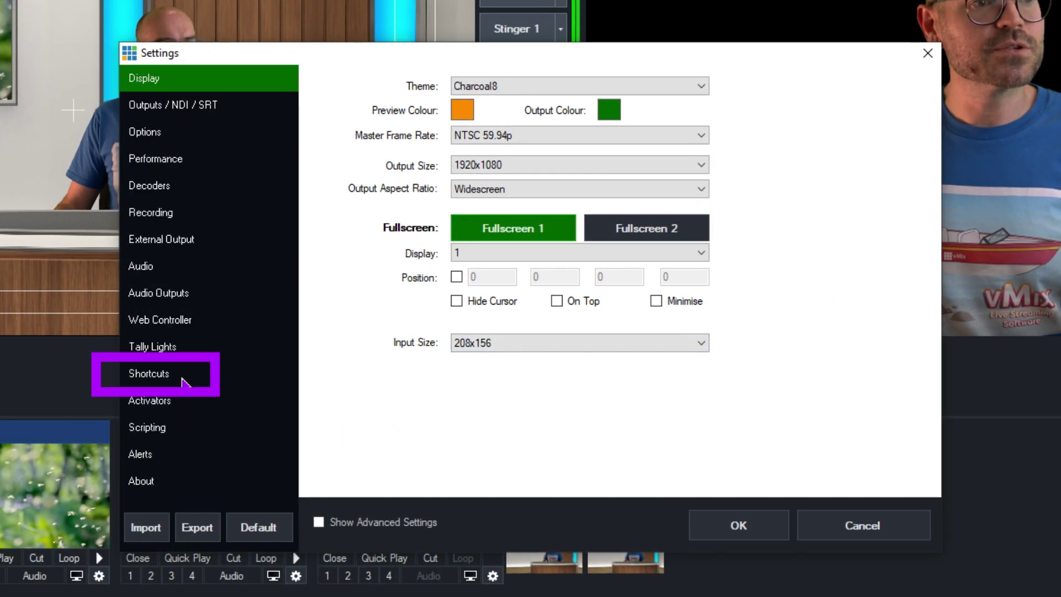
click(183, 376)
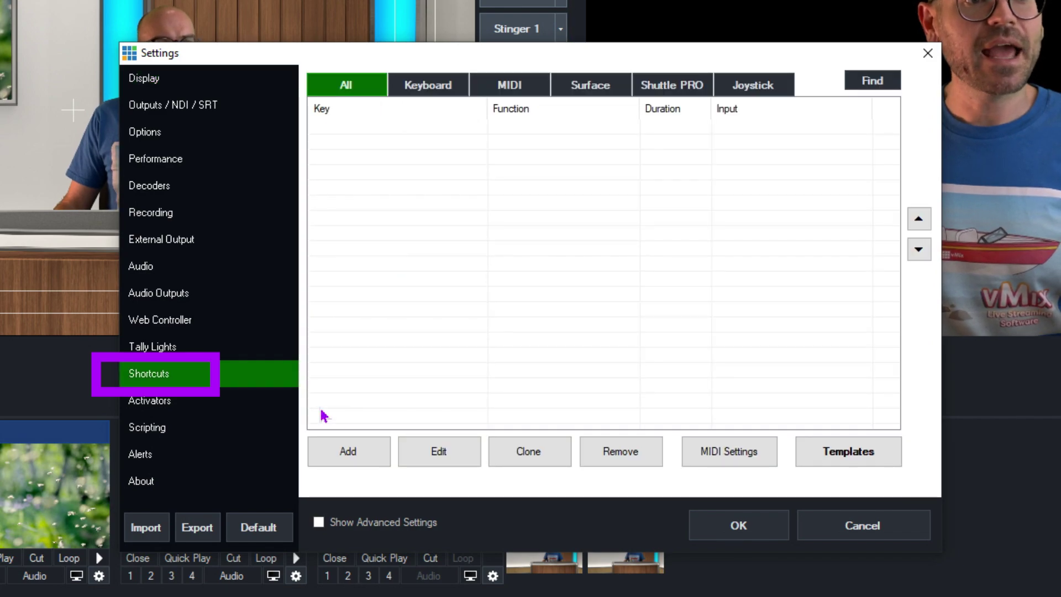
click(349, 464)
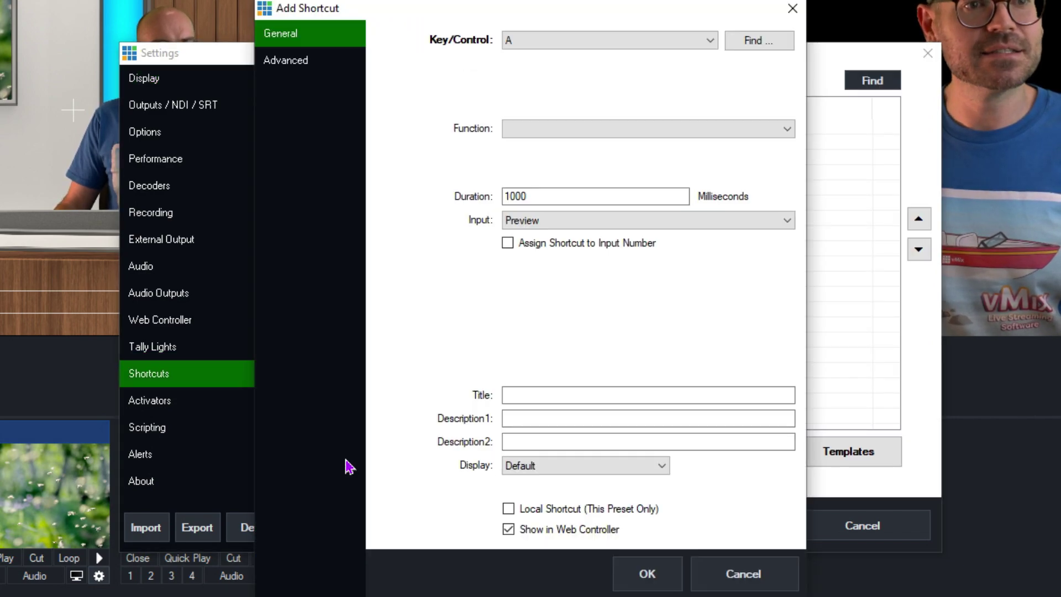
click(755, 44)
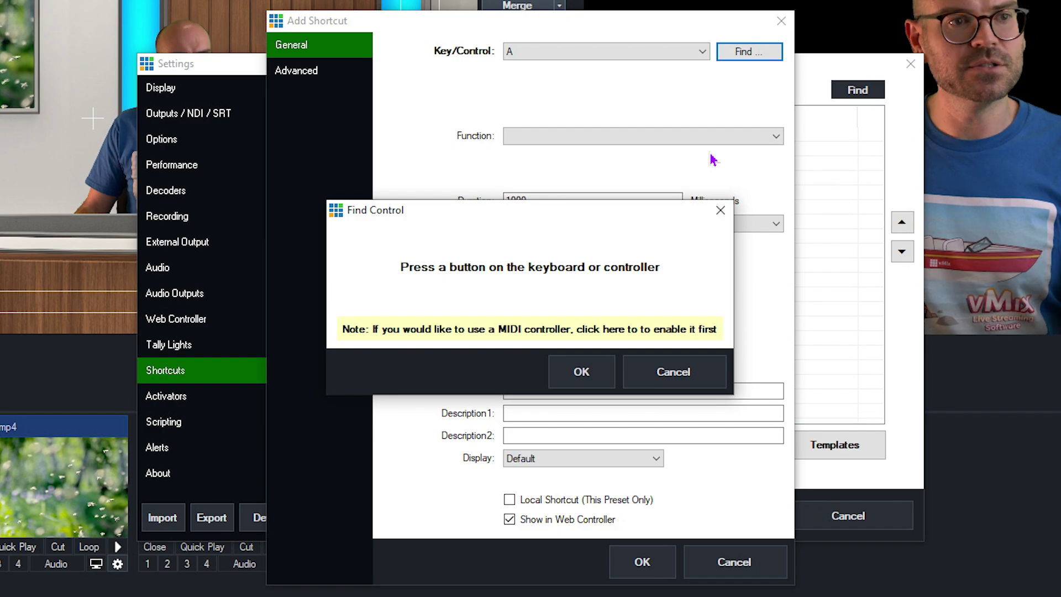
key(m)
click(592, 380)
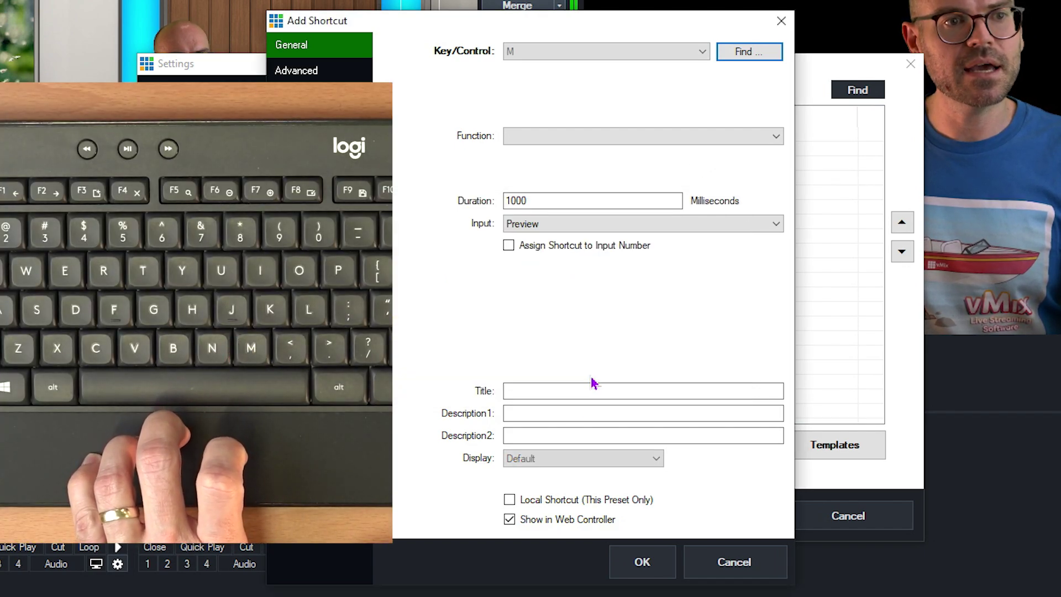
click(692, 141)
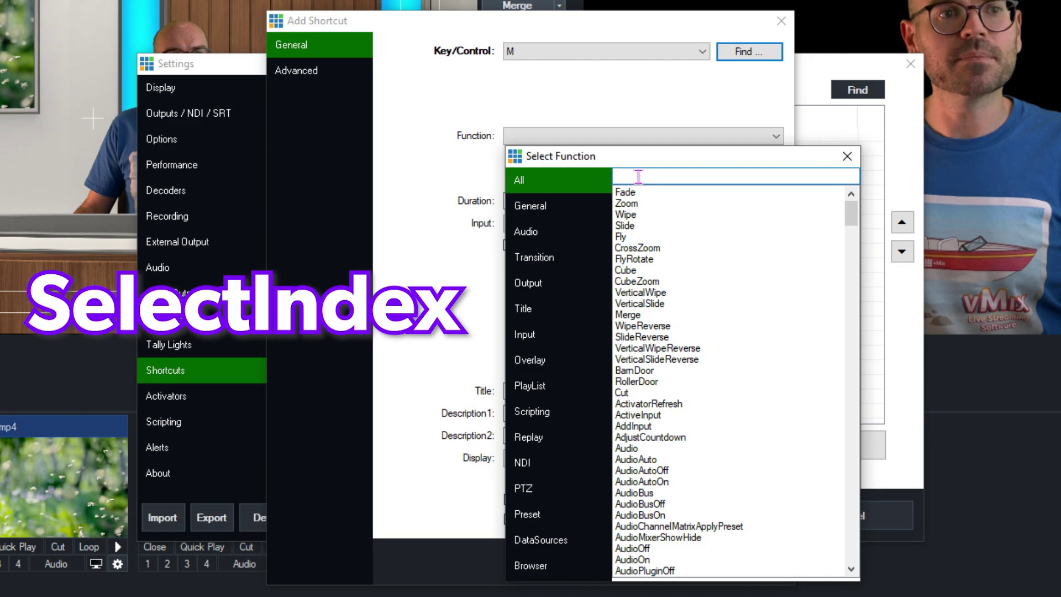
Save the M shortcut as MainShot: SelectIndex 3 on the virtual set input, Local Shortcut ticked.
text(selec)
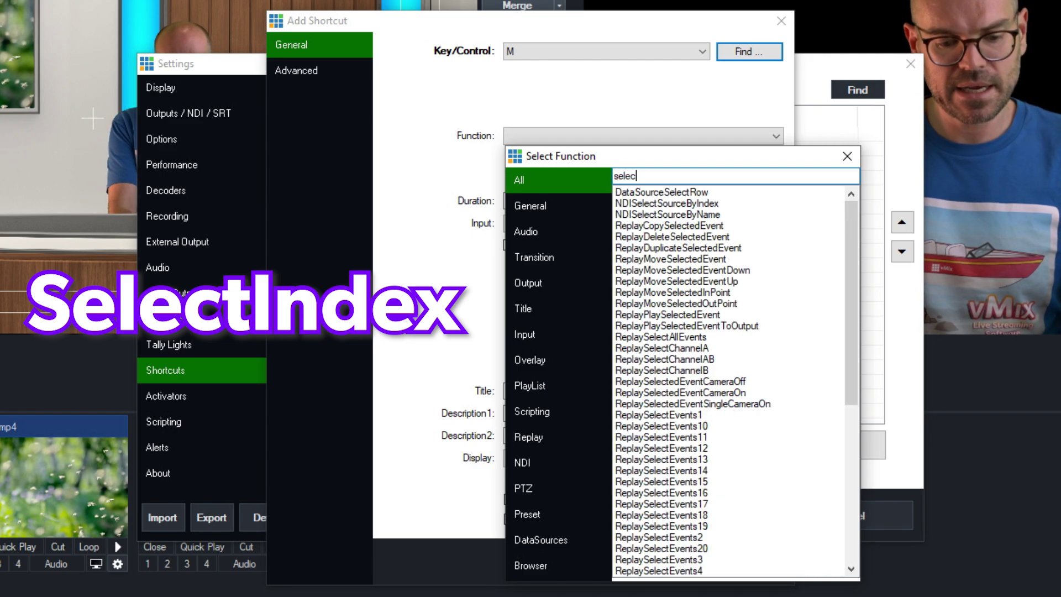
text(tI)
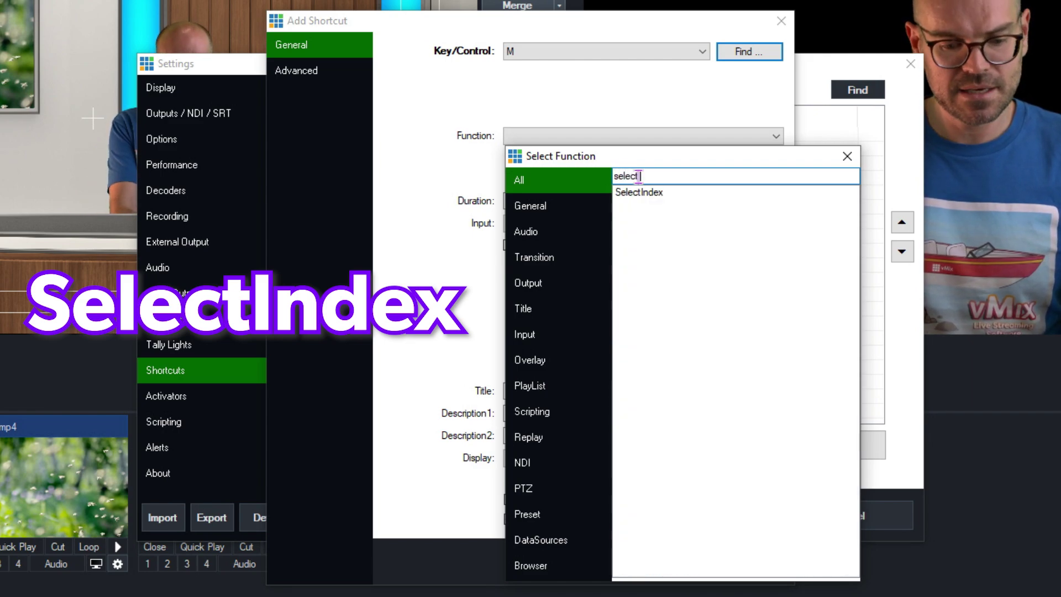
double_click(656, 197)
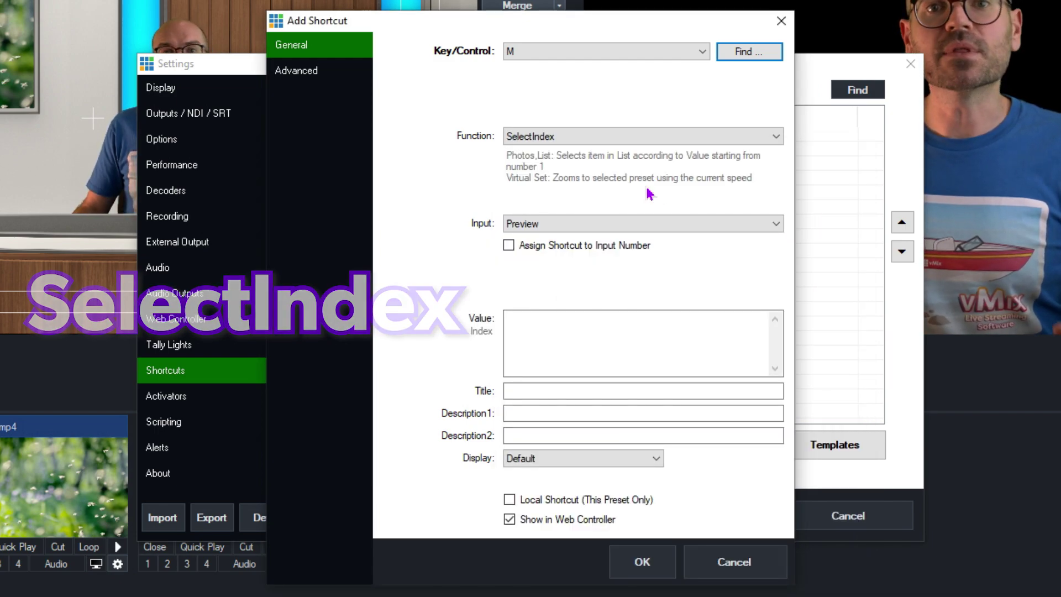
click(674, 224)
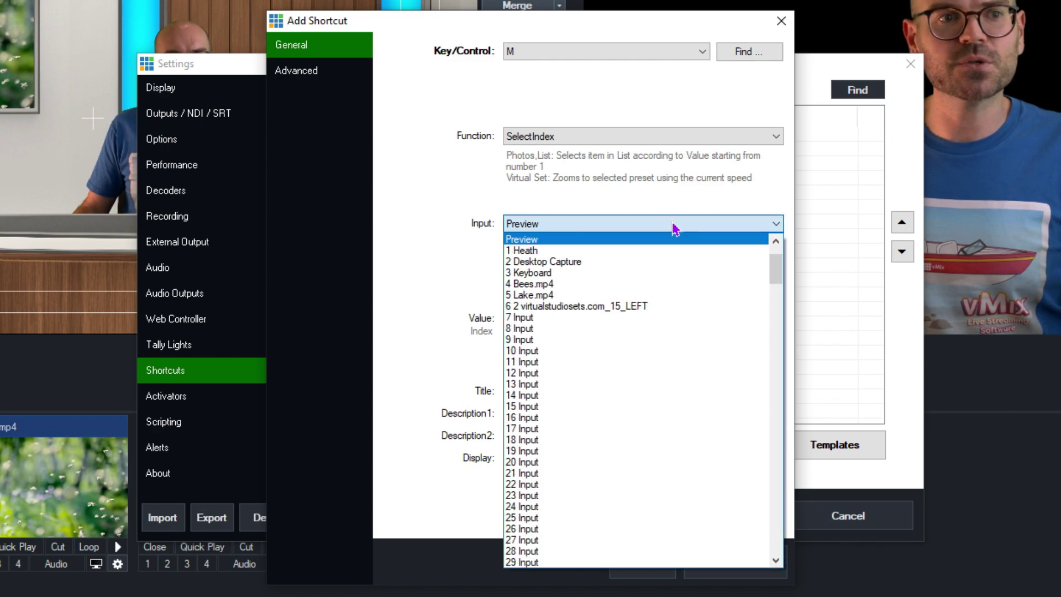
click(617, 307)
click(578, 333)
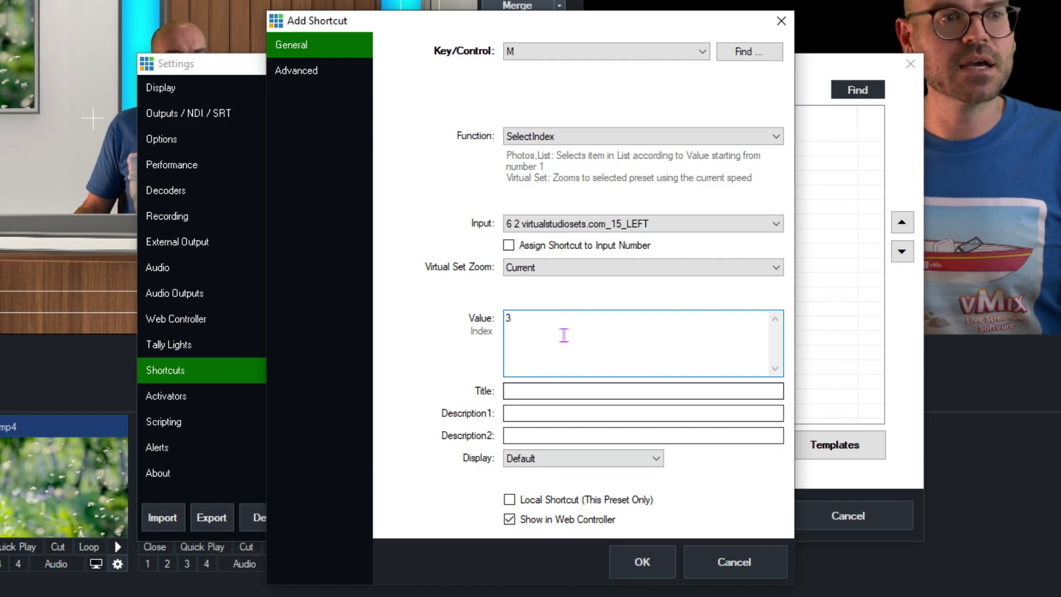
click(539, 390)
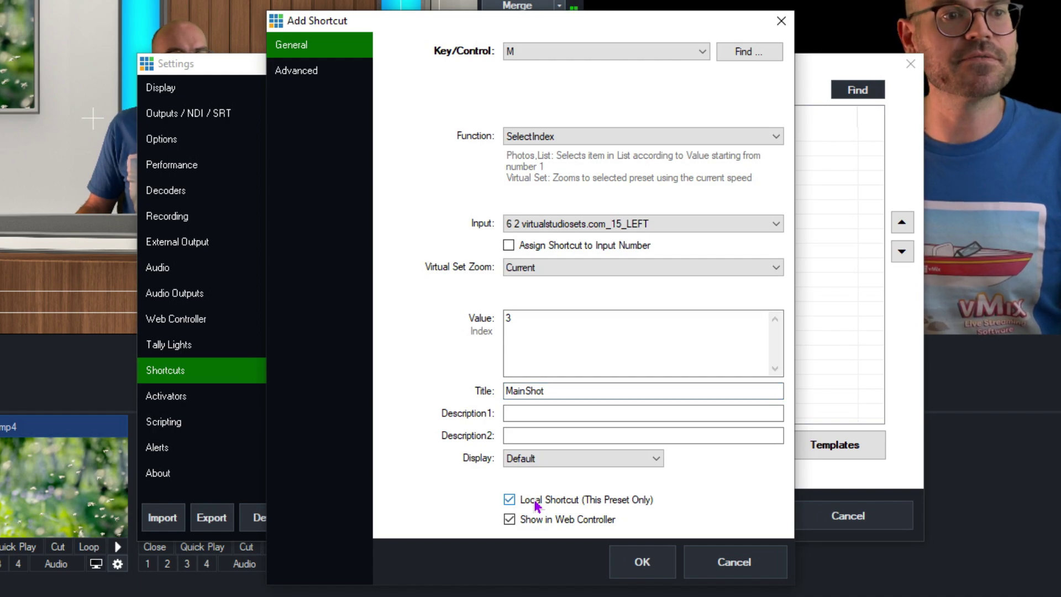
click(642, 562)
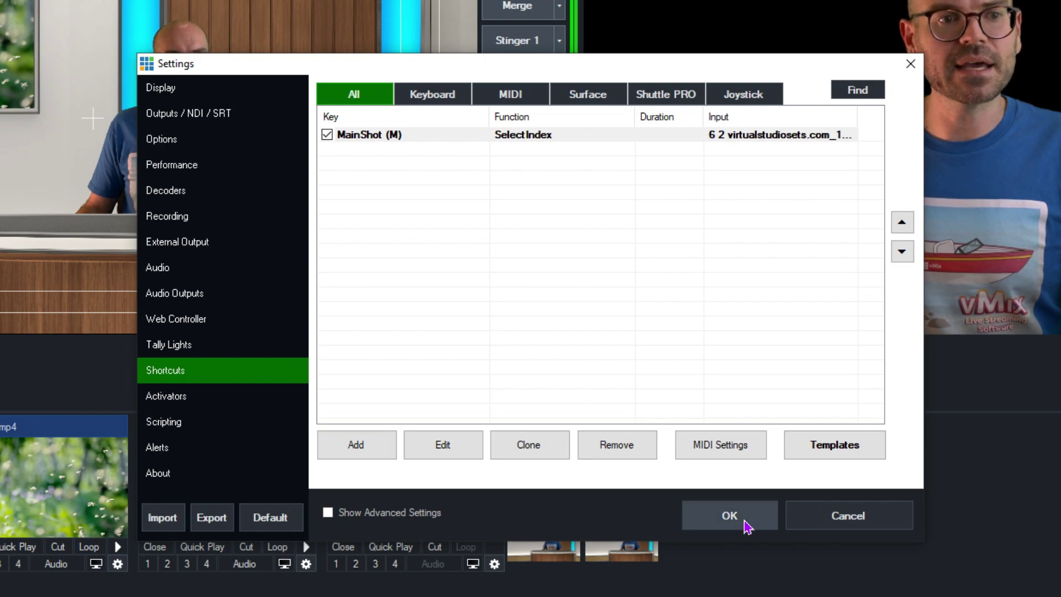
click(747, 526)
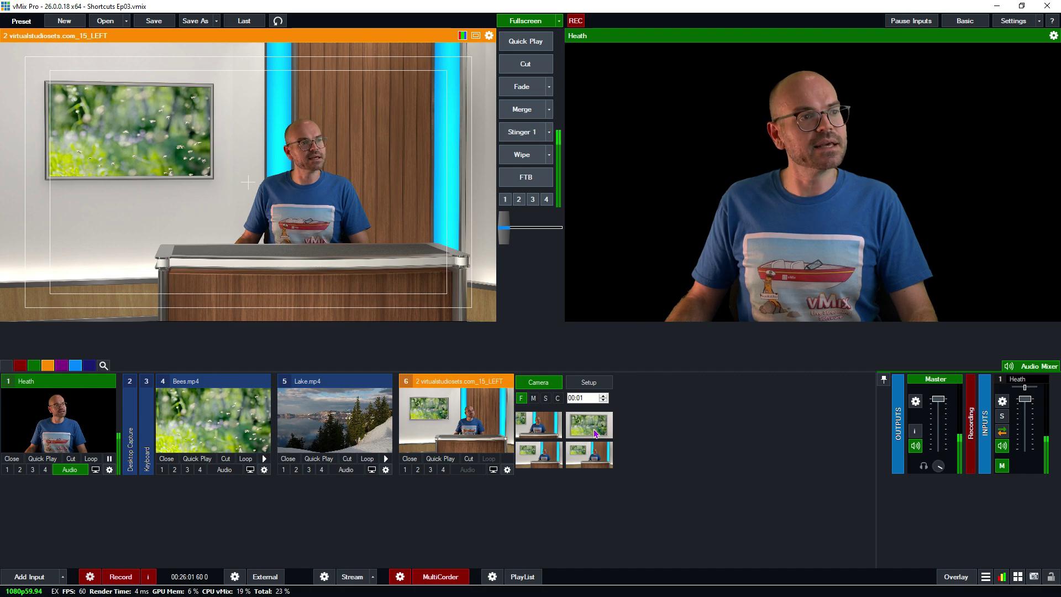
Test the virtual set framings using the close-up thumbnail and the M and 3 keys.
click(595, 432)
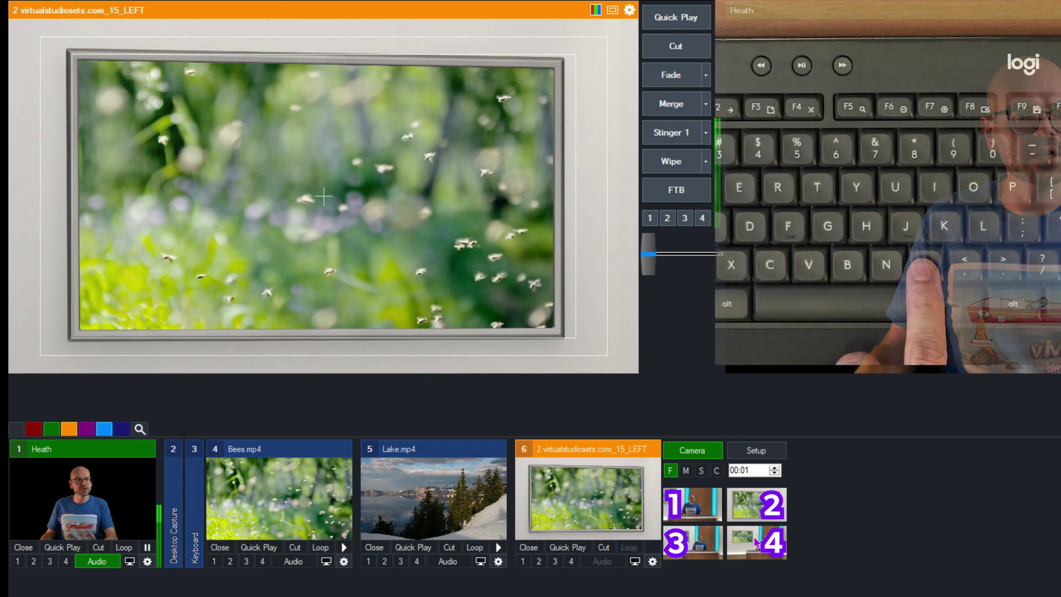
key(m)
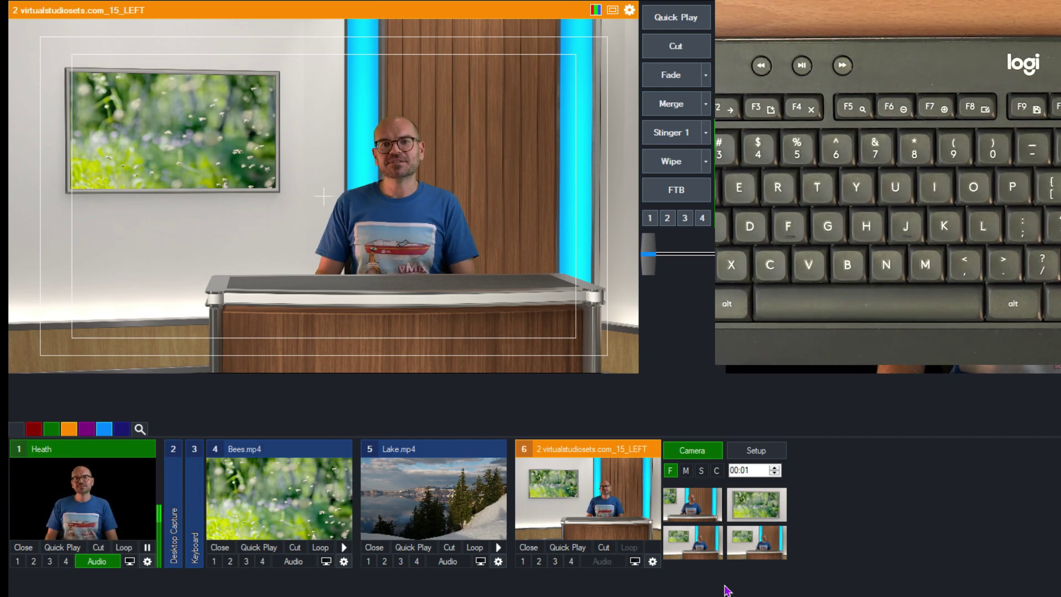
key(3)
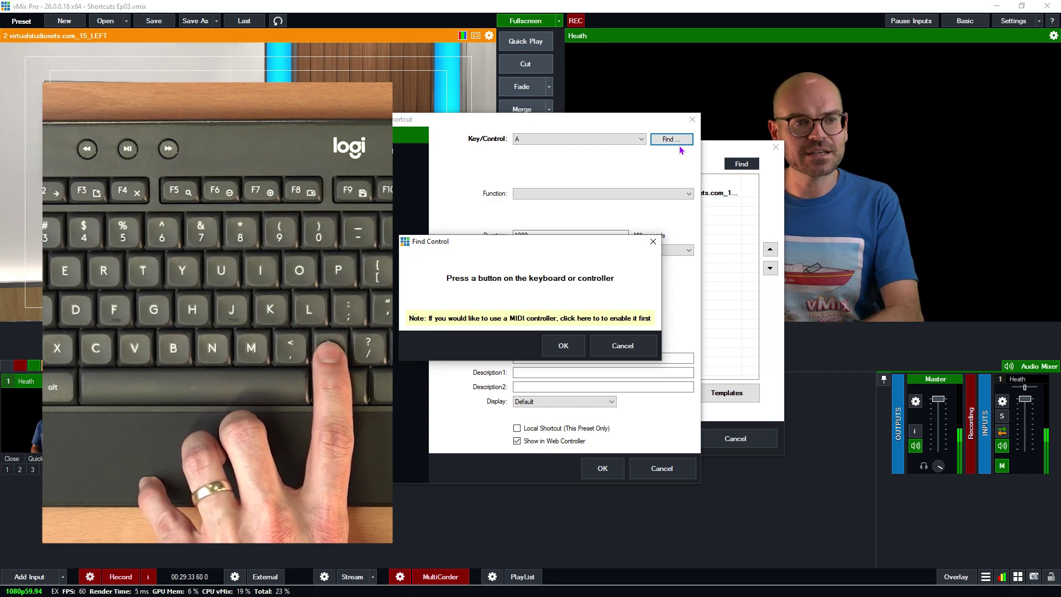
Add a preset-only OemPeriod shortcut running SelectIndex 1 on the virtual studio set input.
key(period)
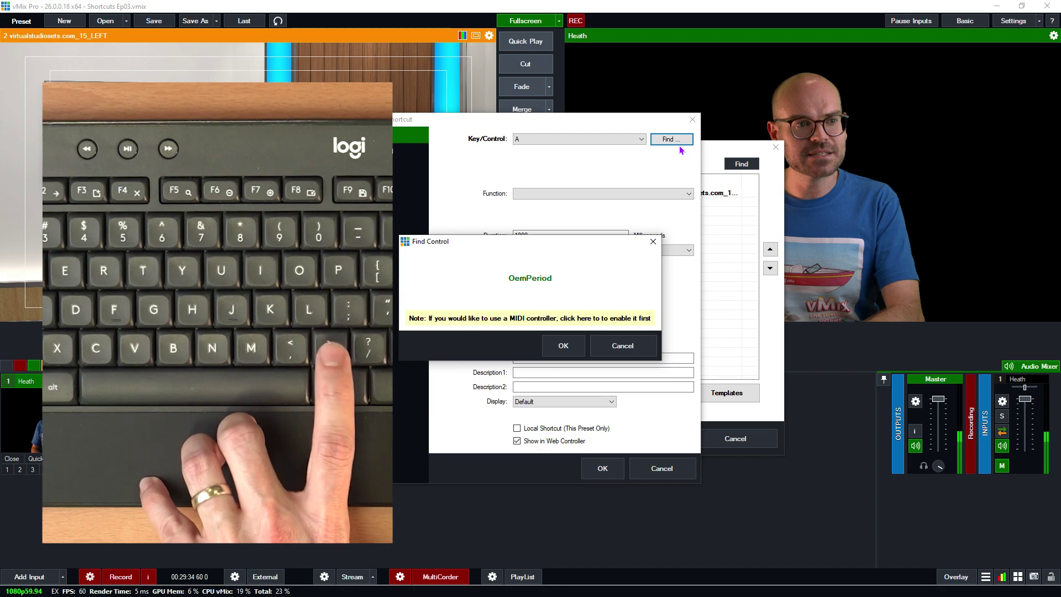
click(562, 346)
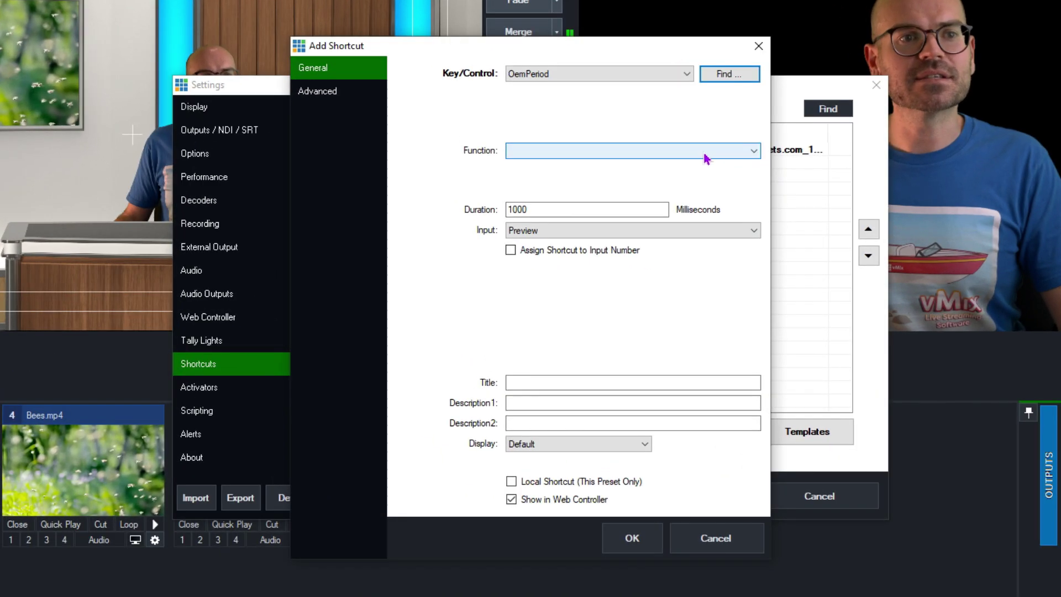
click(651, 194)
text(se)
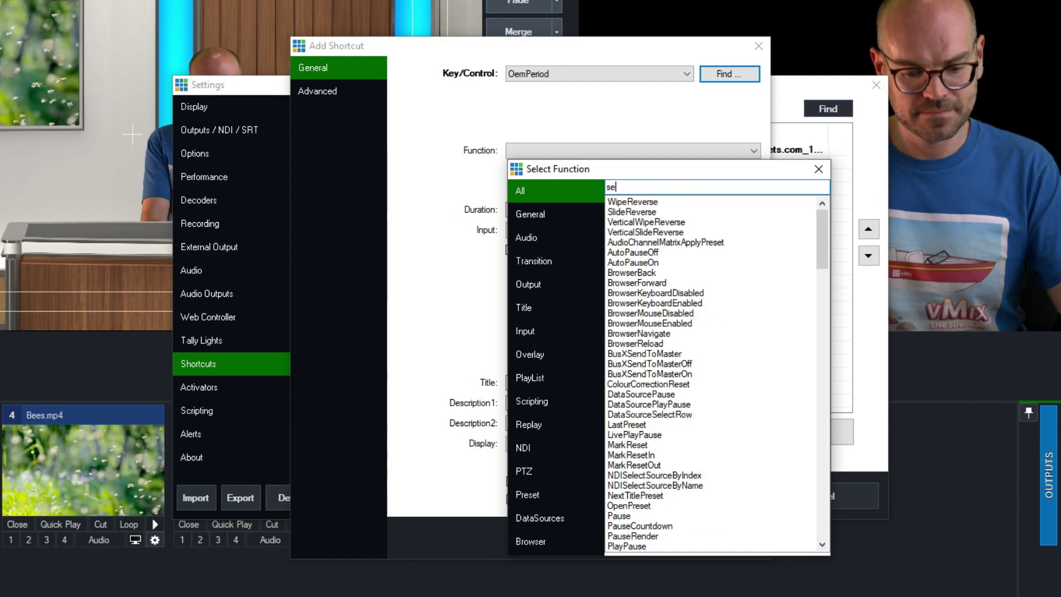
text(lectin)
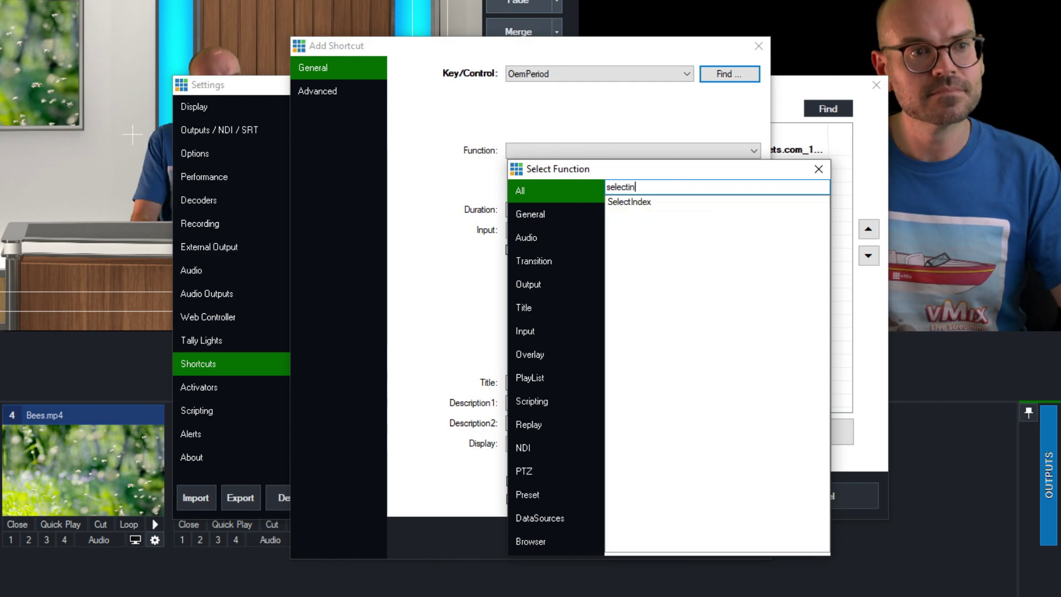
double_click(651, 203)
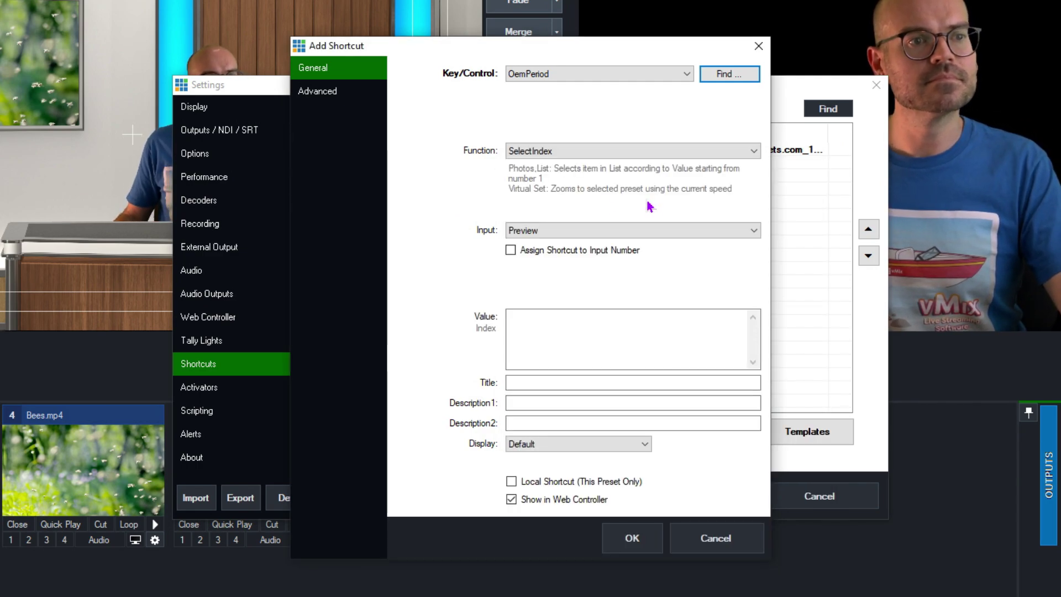
click(590, 230)
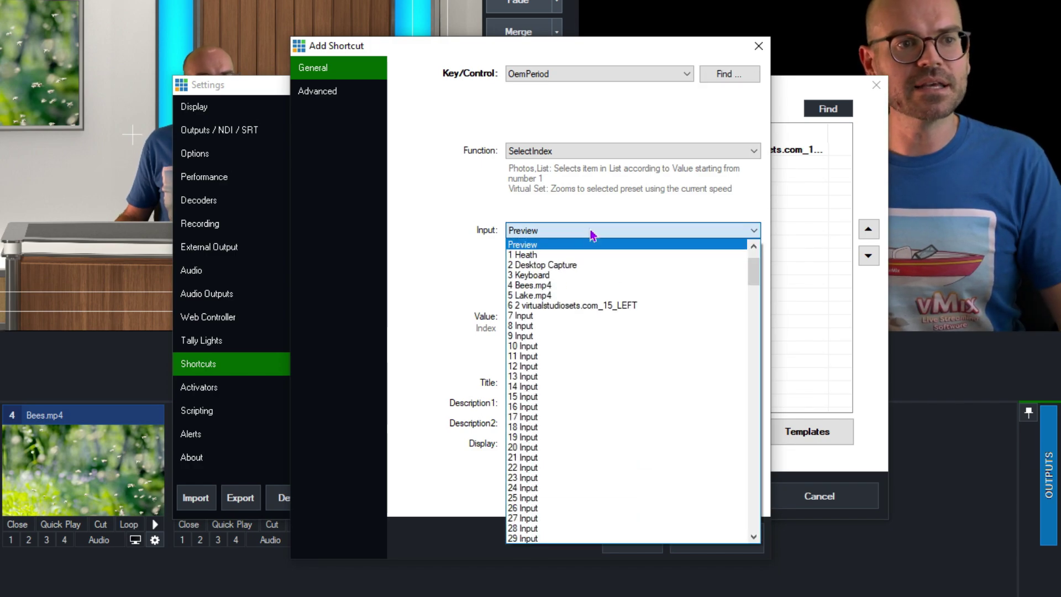
click(589, 306)
click(581, 348)
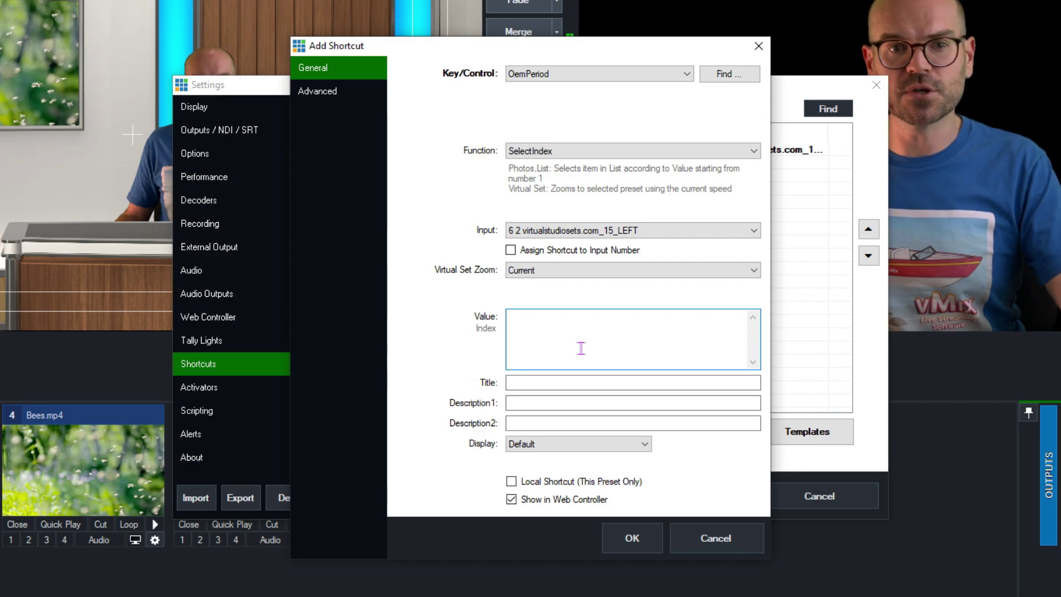
click(511, 482)
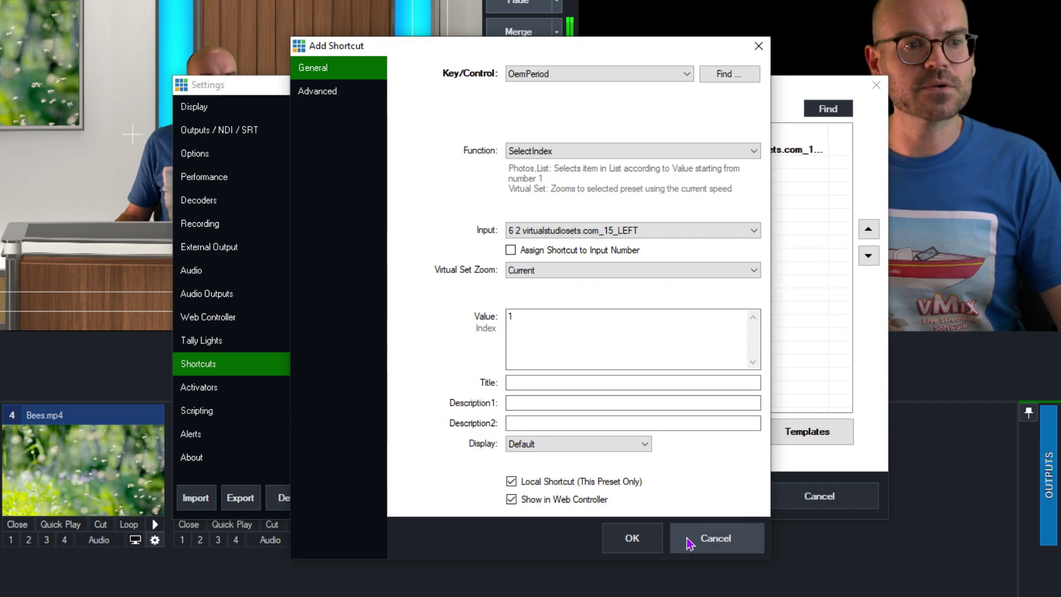
click(633, 538)
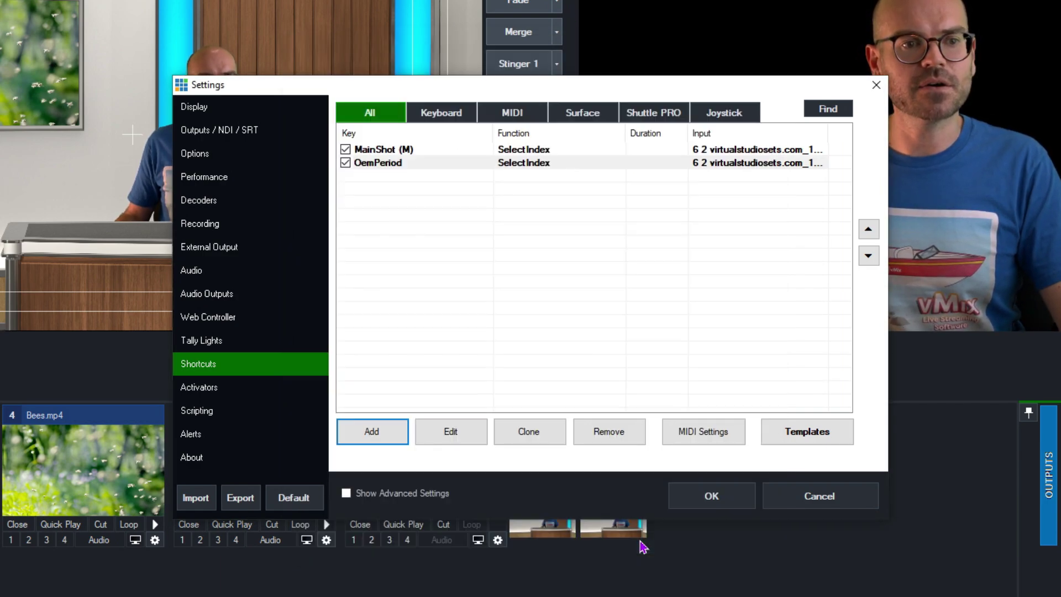
Start a new shortcut on the comma key with the SelectIndex function.
click(390, 437)
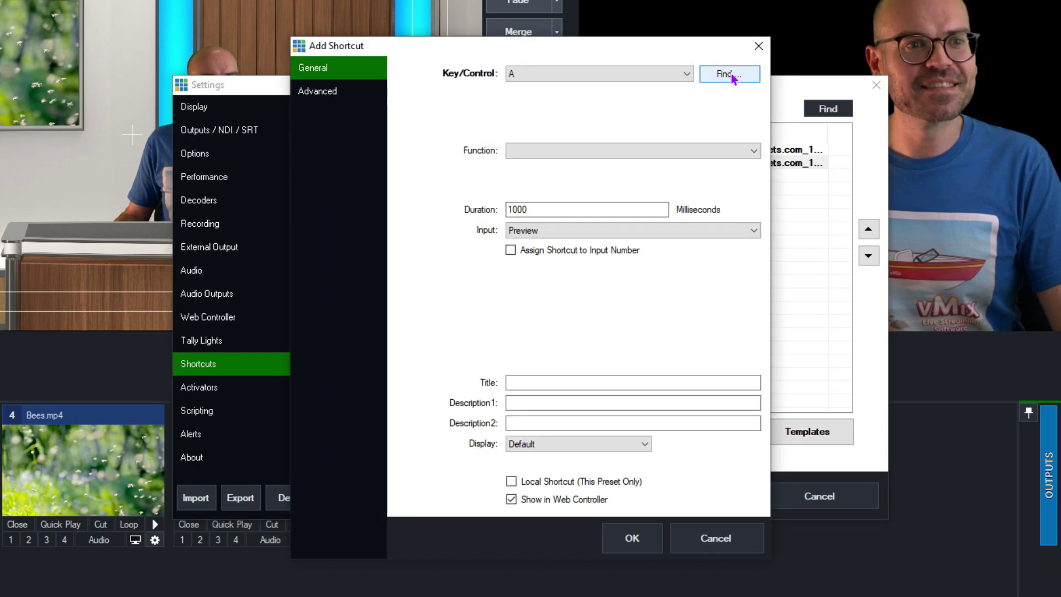
click(731, 76)
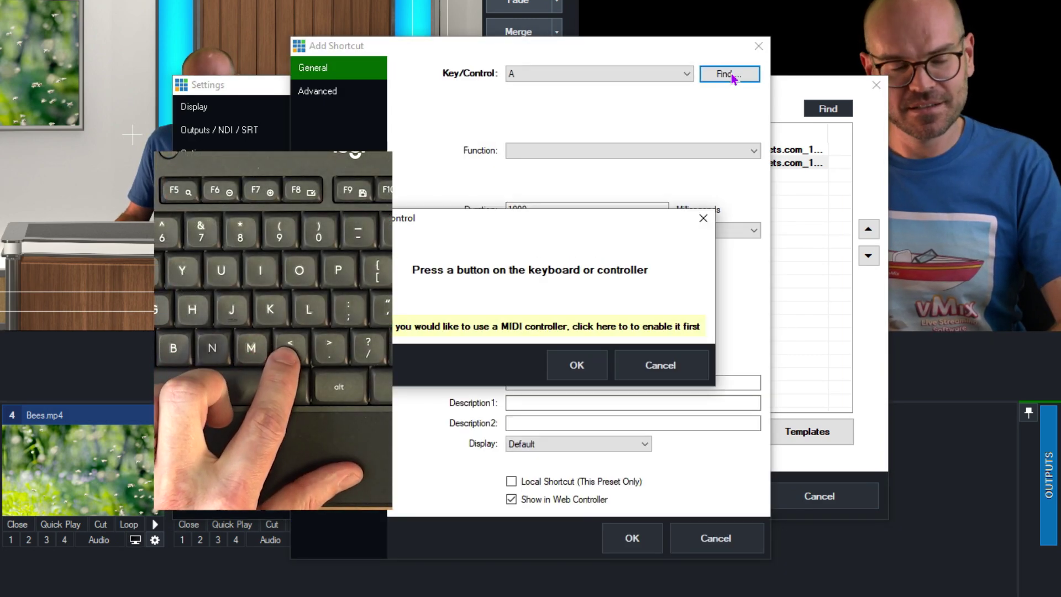
key(comma)
click(575, 365)
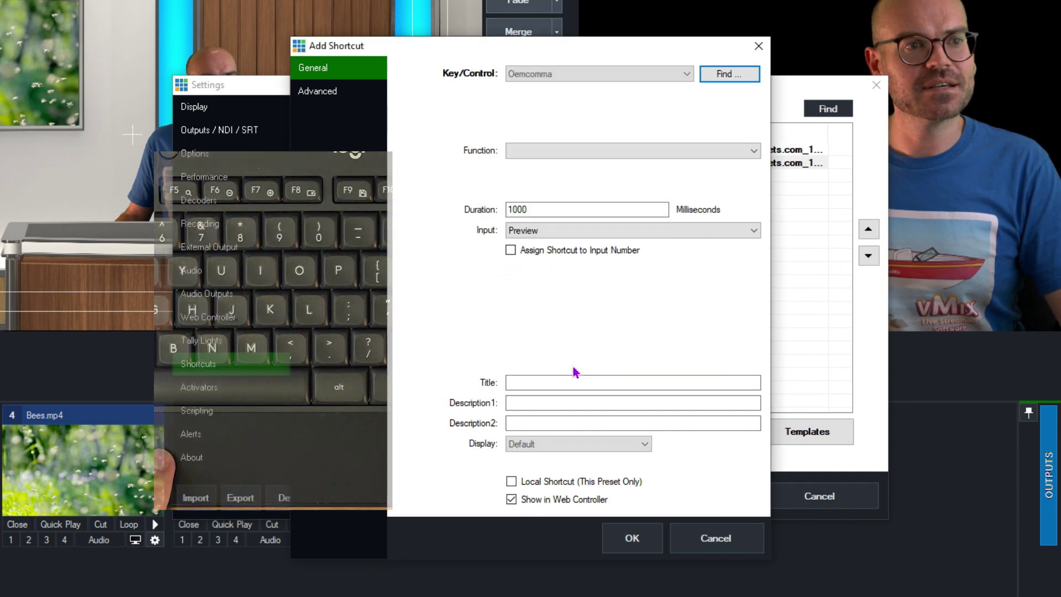
click(632, 156)
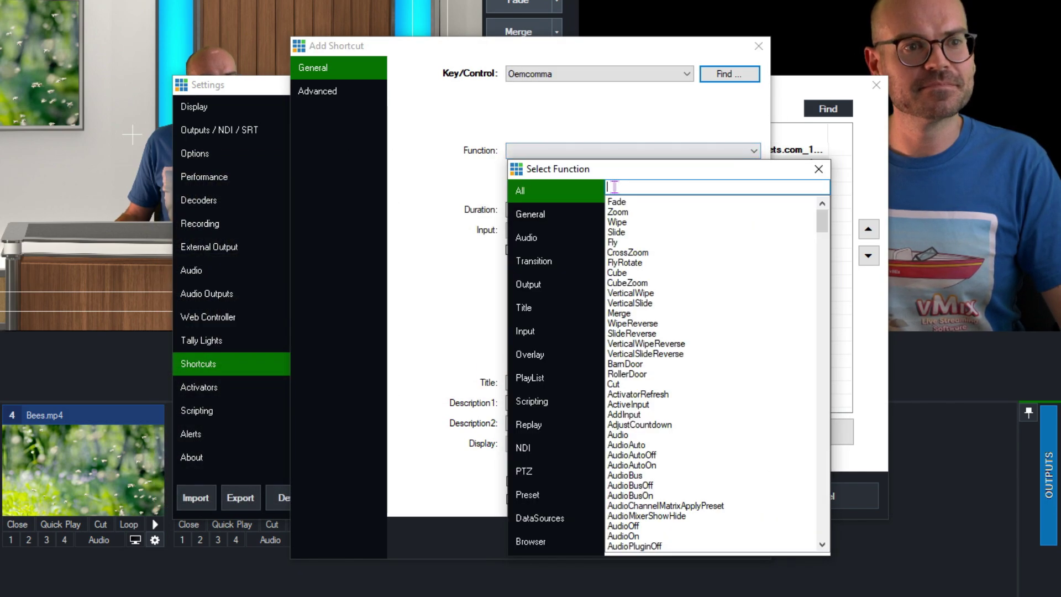
text(select)
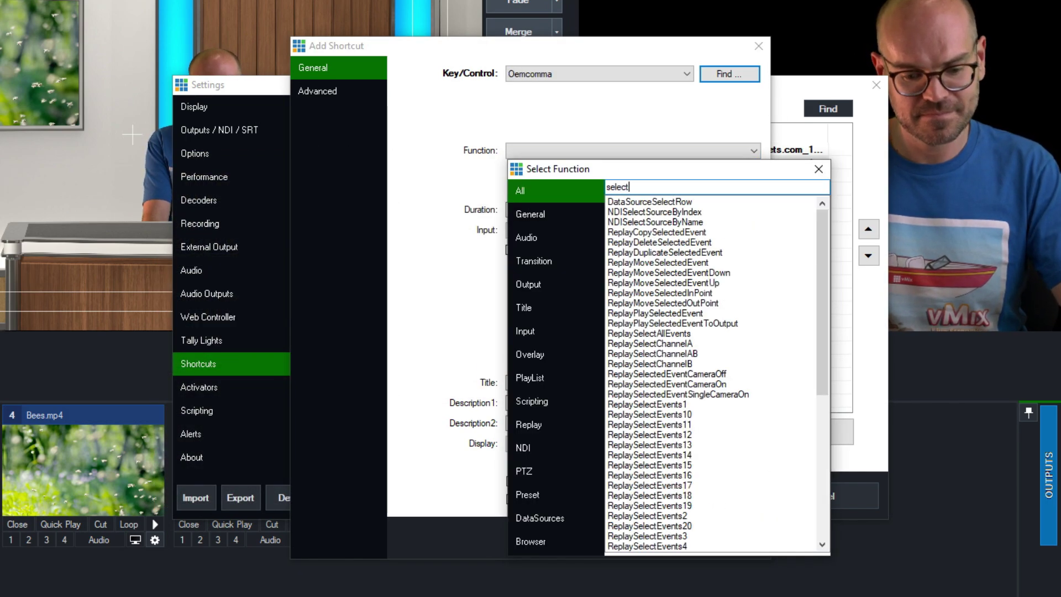
text(in)
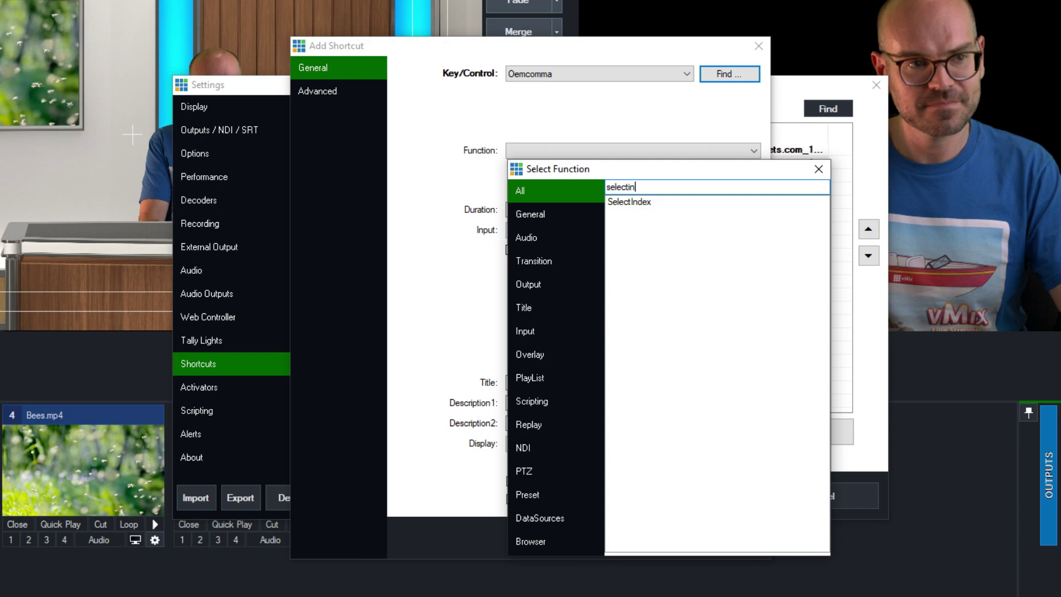
double_click(646, 208)
Target the virtual set input with value 2, local to this preset, save it and close Settings.
click(594, 229)
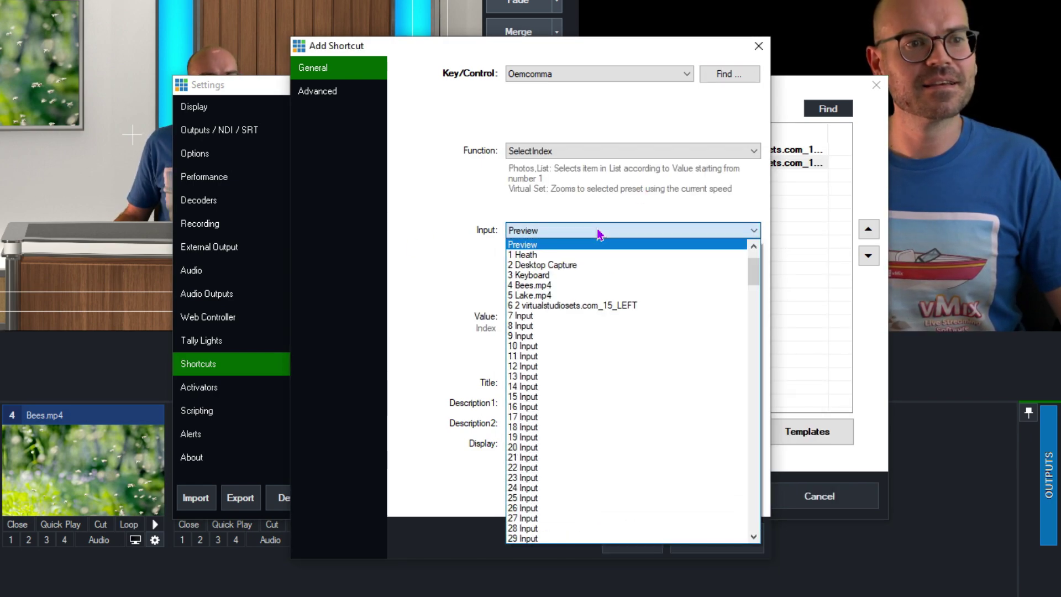
click(579, 307)
click(557, 323)
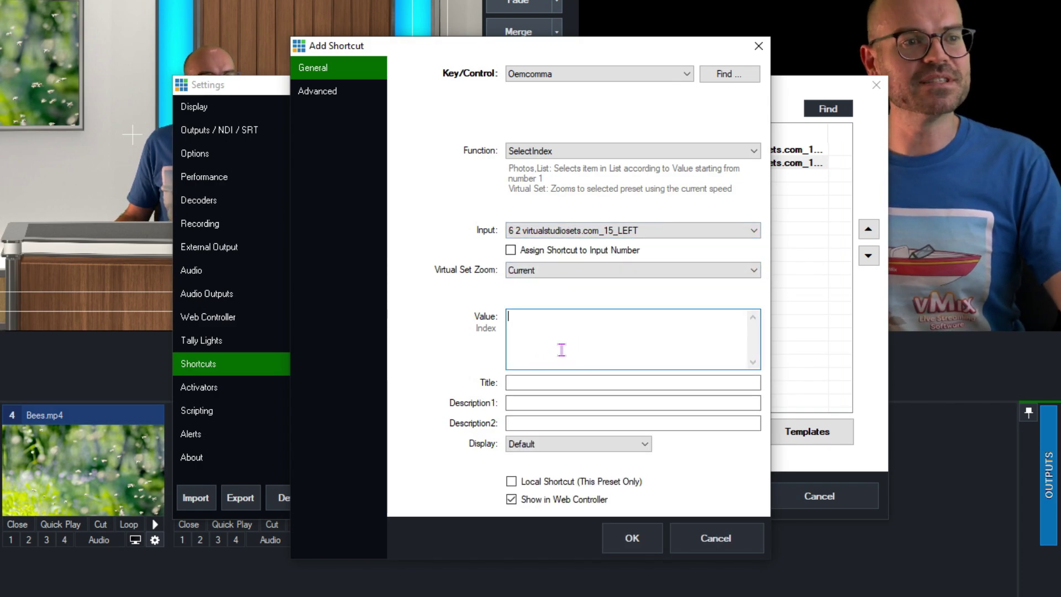
text(2)
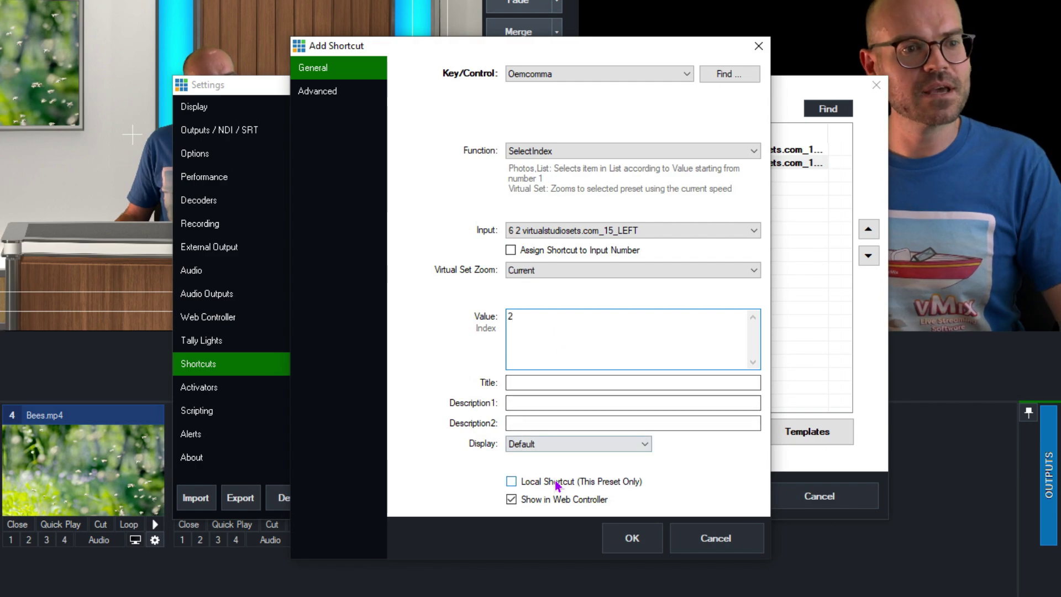
click(523, 482)
click(632, 537)
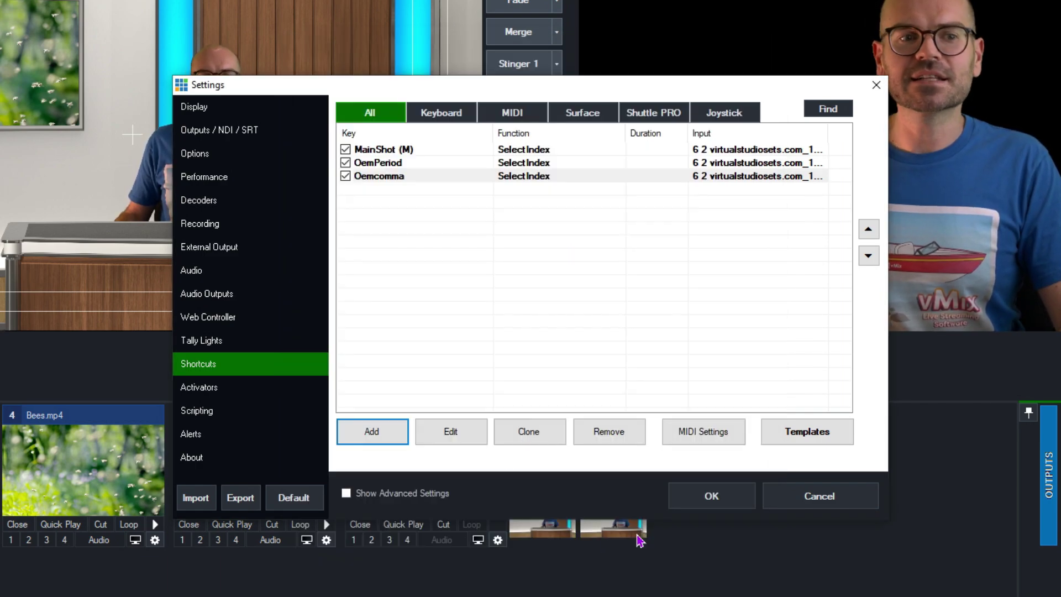
click(696, 501)
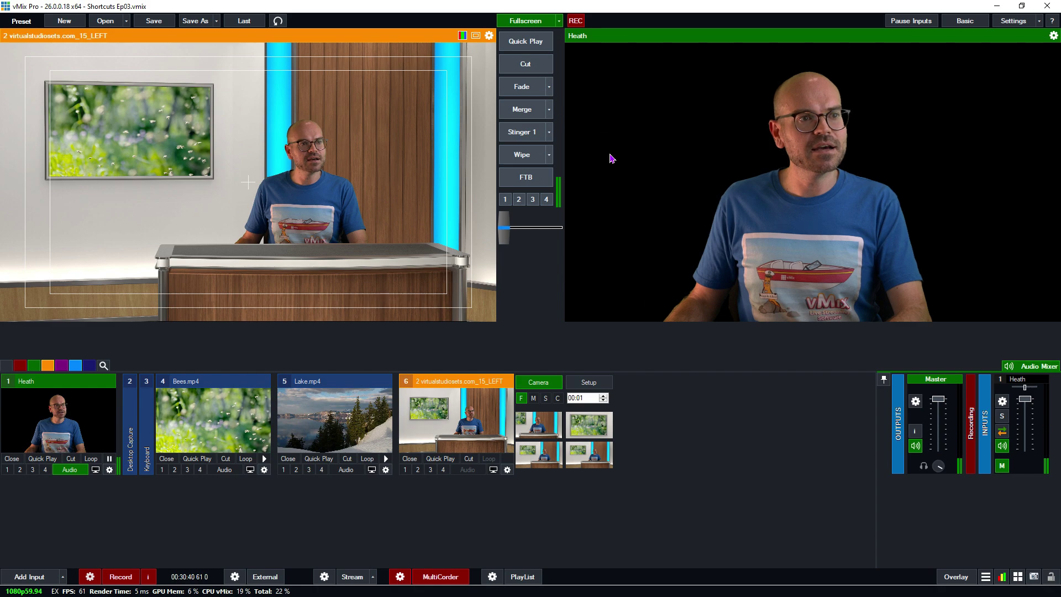
Cut the virtual set live and test period, comma and M: close-up, wall picture, wide desk.
click(528, 66)
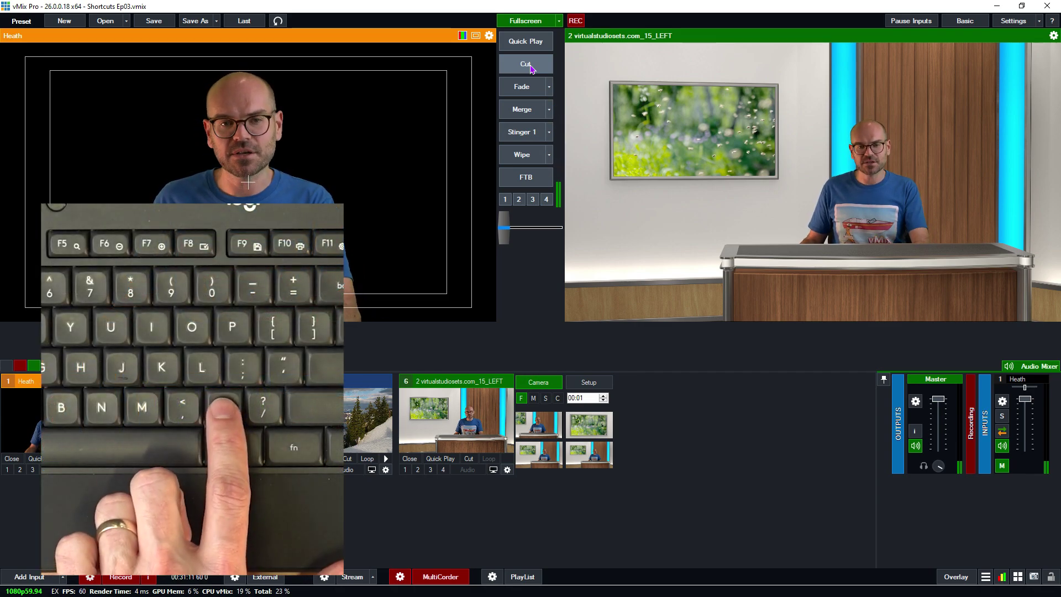
key(period)
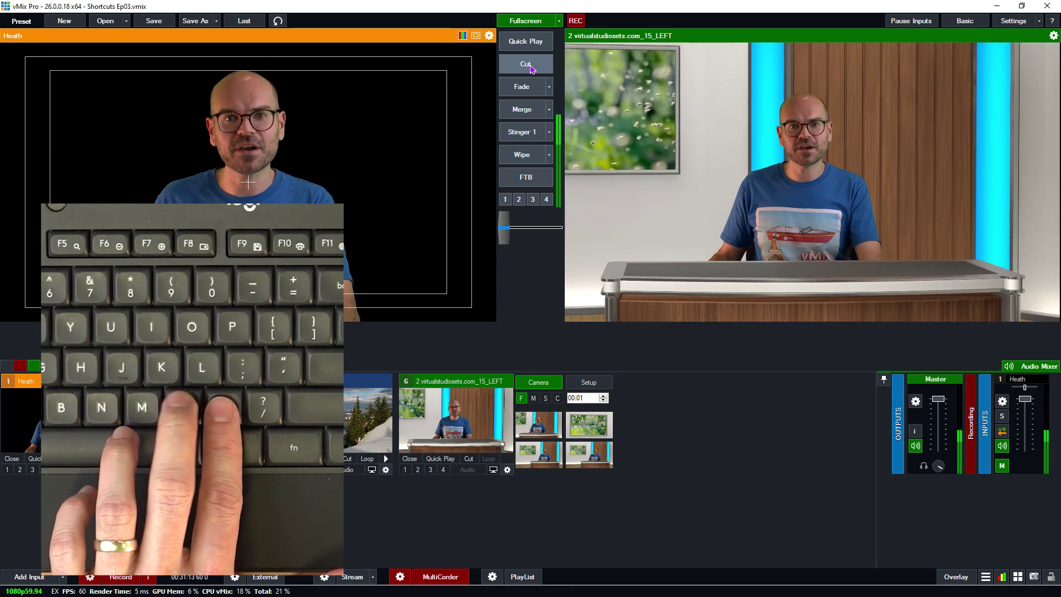
key(comma)
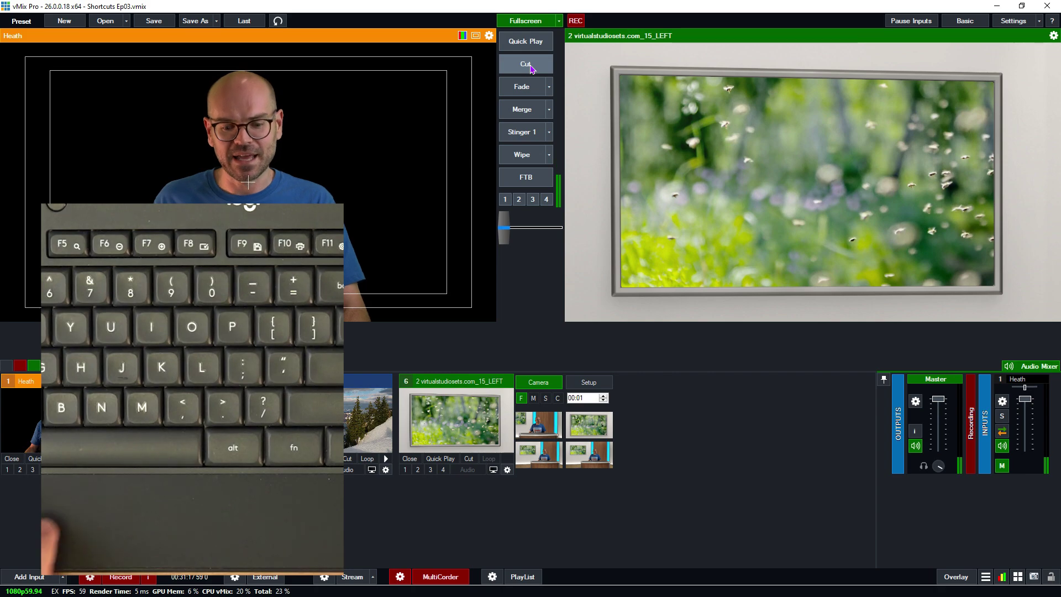
key(m)
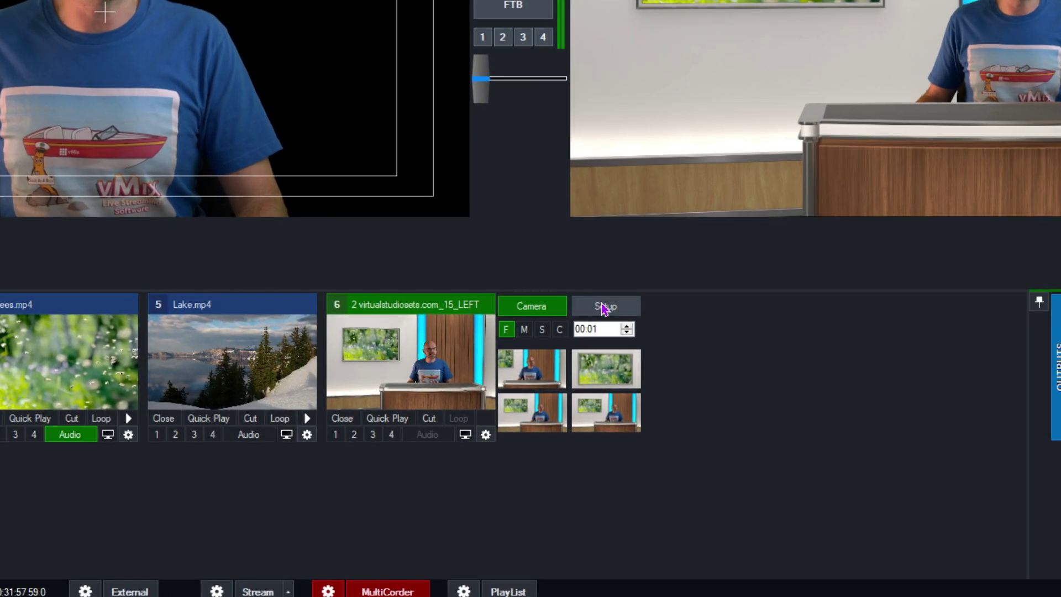
Confirm Bees.mp4 feeds Layer 1 SCREEN 1, then open the 2 virtualstudiosets.com_15_LEFT input settings.
click(591, 377)
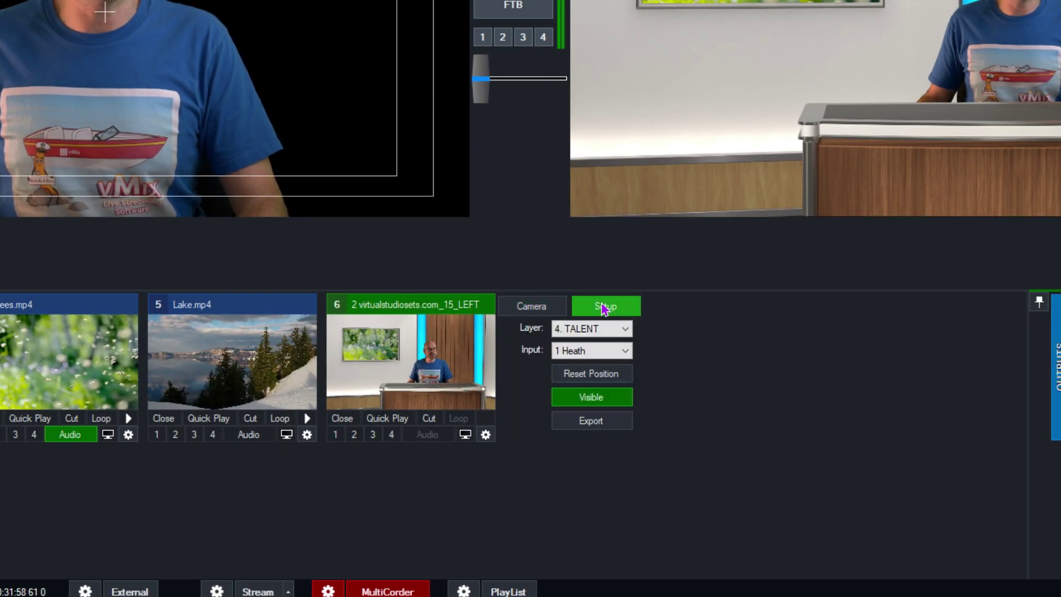
click(599, 329)
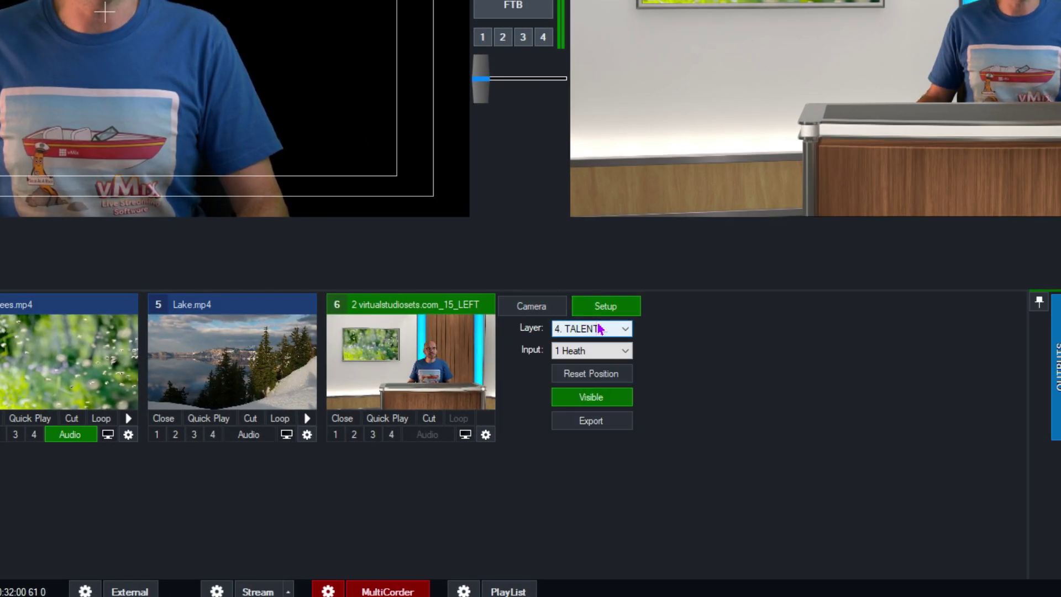
click(597, 343)
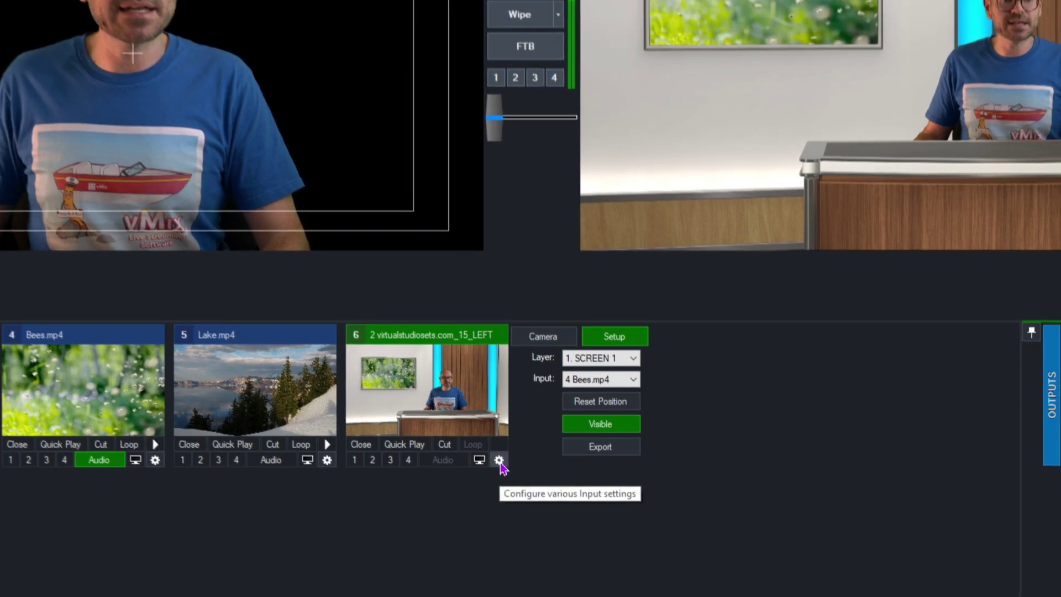
click(485, 434)
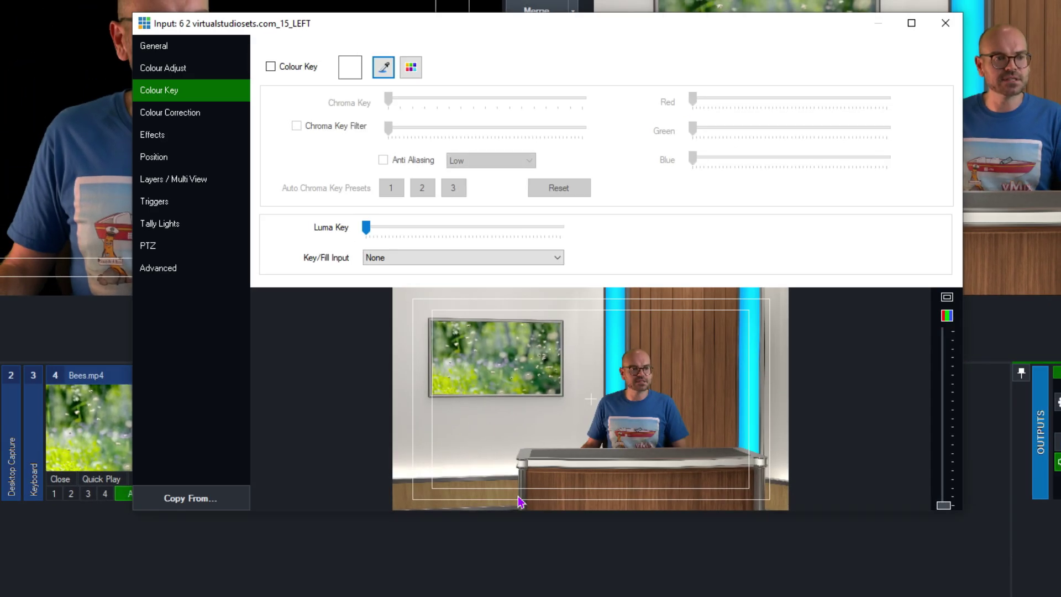
Switch layer 1 to 5 Lake.mp4, restore 4 Bees.mp4, close input settings and open Settings.
click(169, 185)
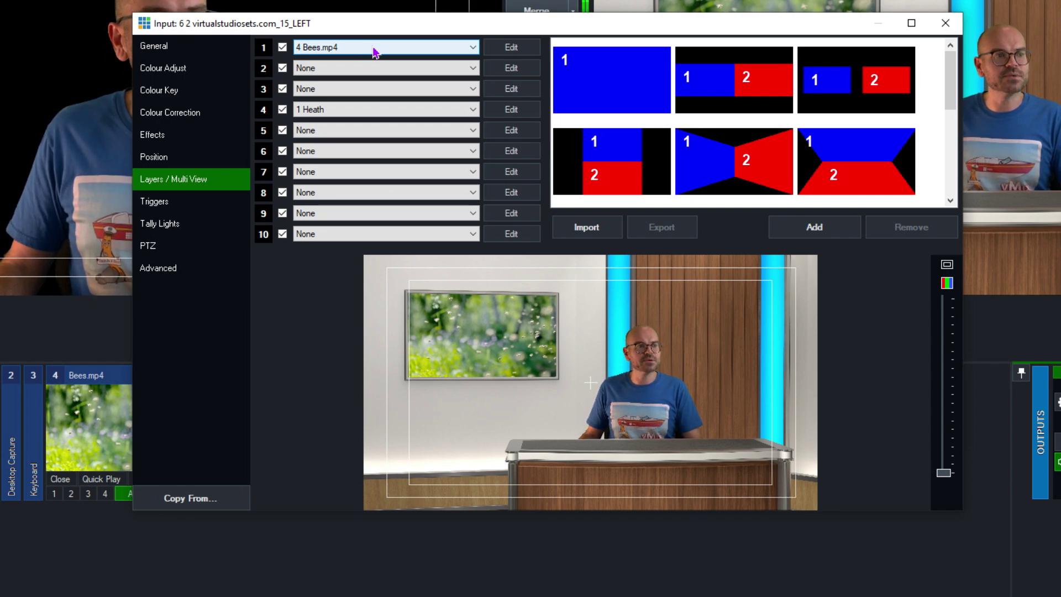
click(373, 48)
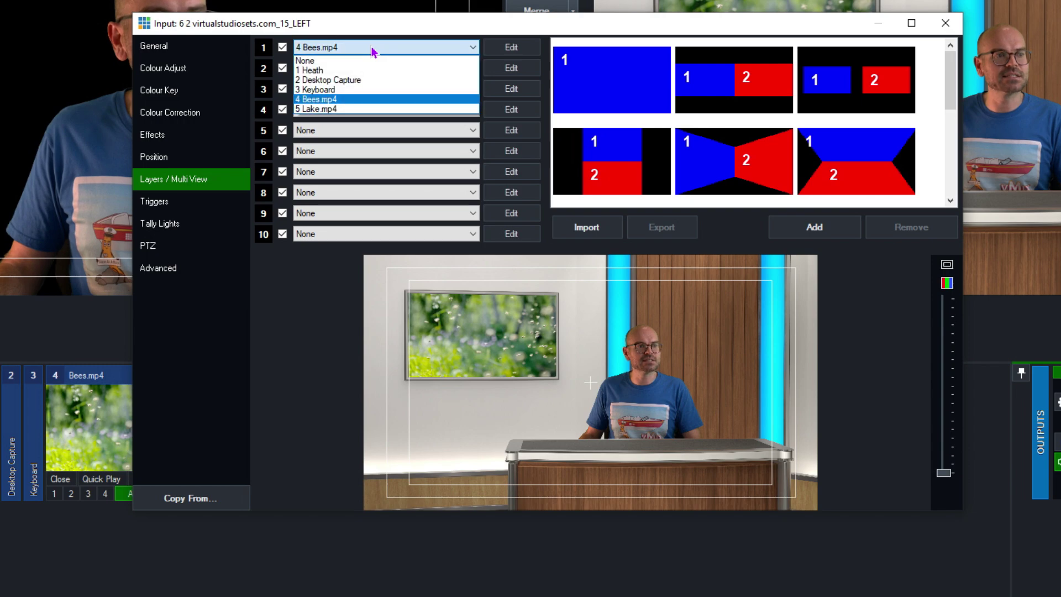
click(350, 109)
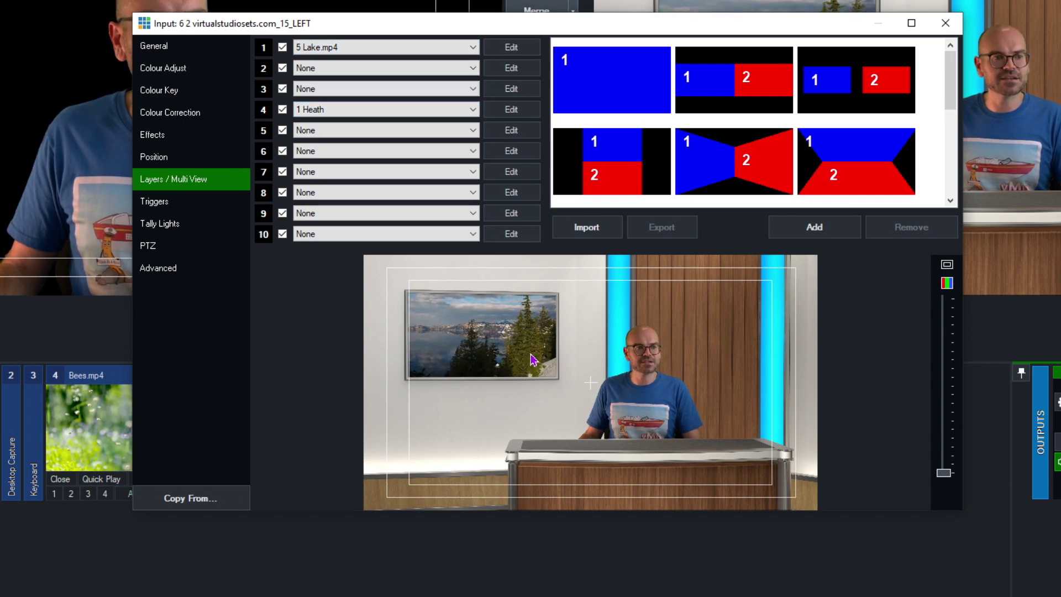
click(374, 48)
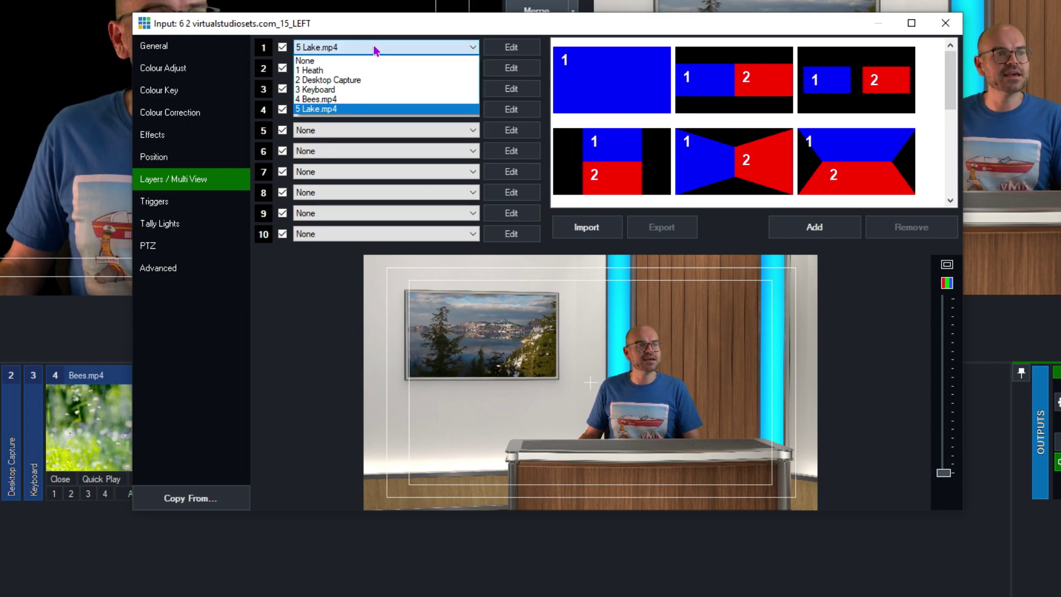
click(354, 100)
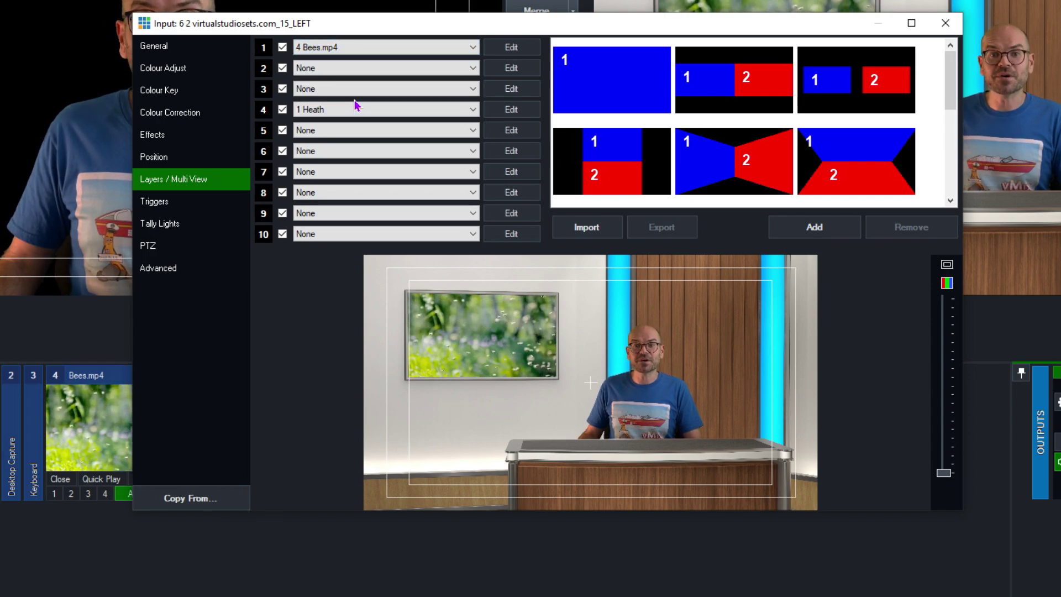
click(948, 24)
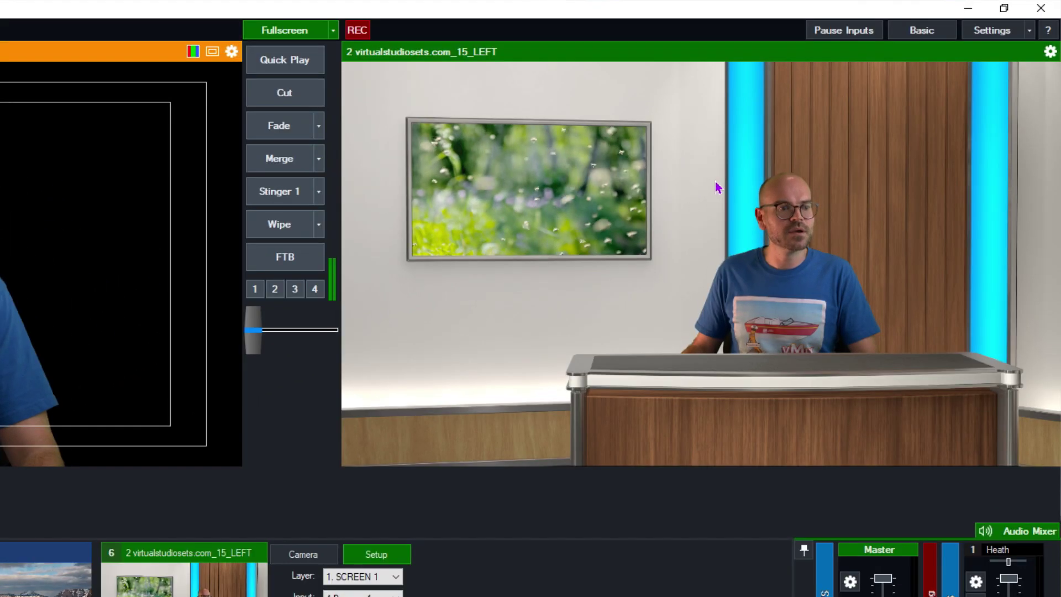
click(1013, 36)
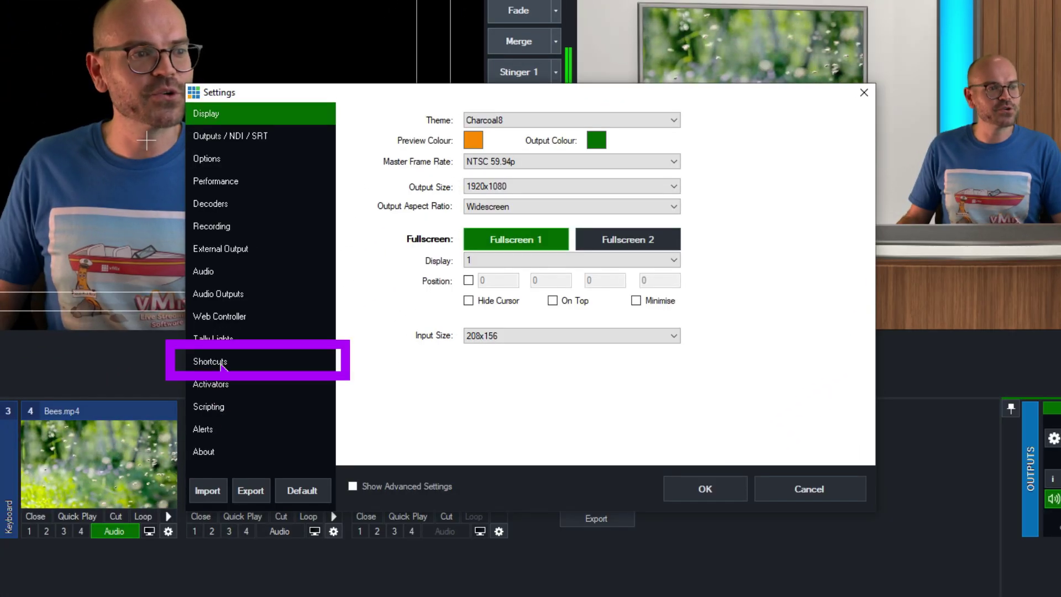
Add a new shortcut on the D1 key and give it the SetLayer function.
click(106, 424)
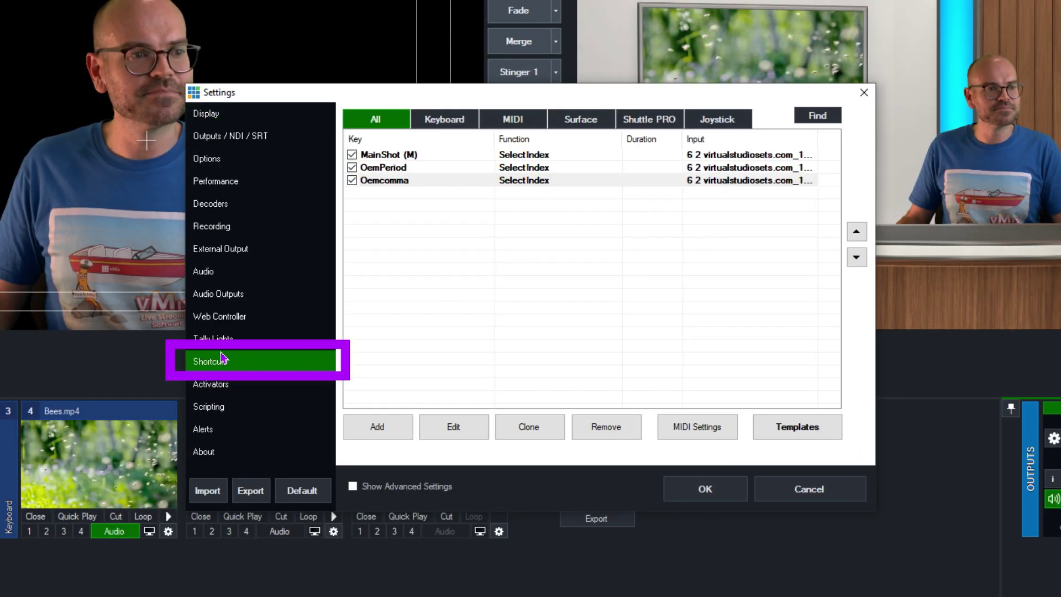
click(377, 427)
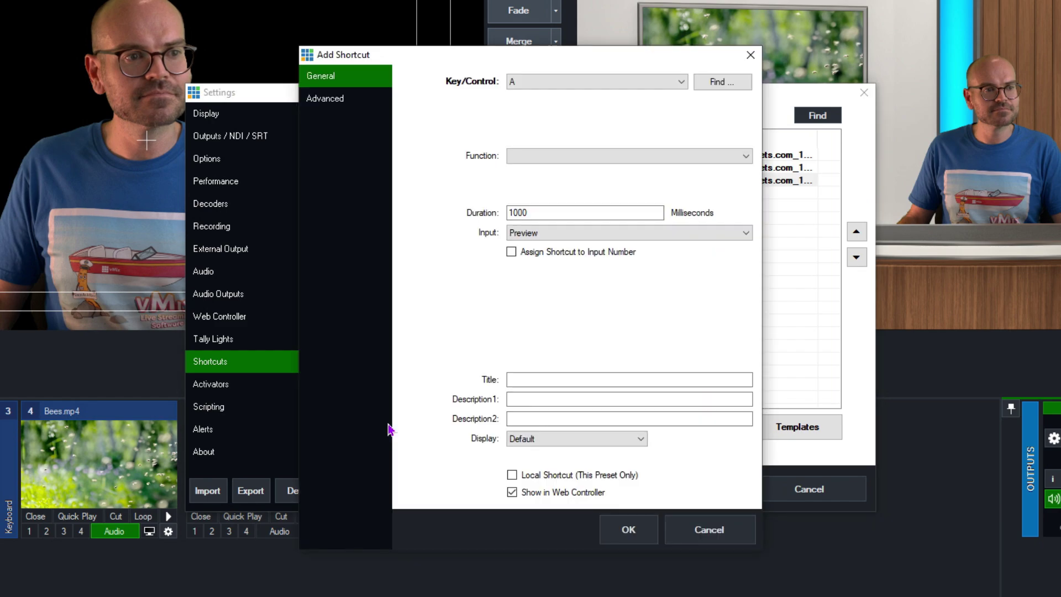
click(731, 83)
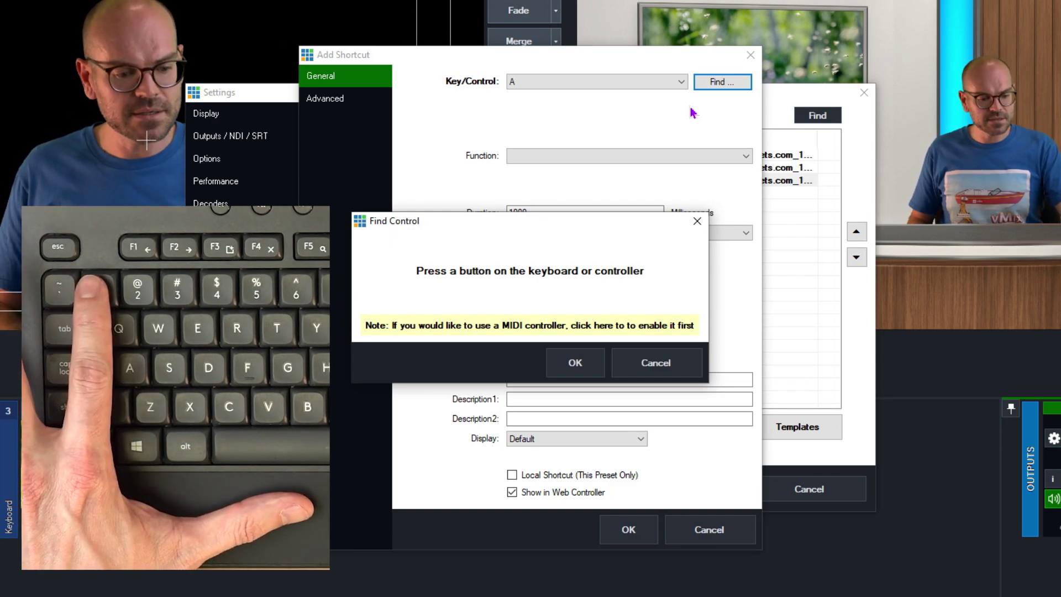
key(1)
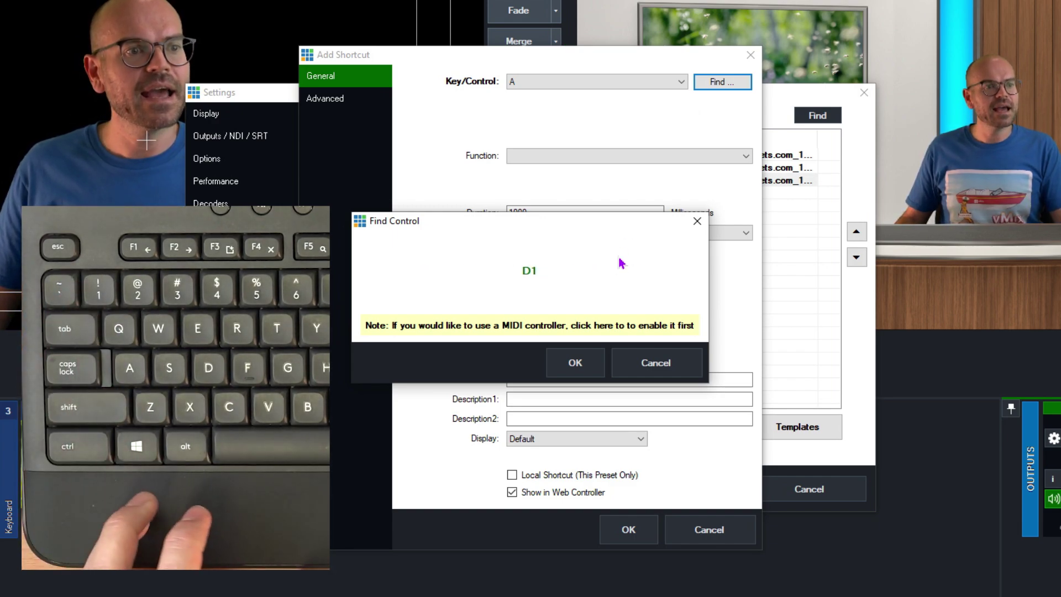
click(576, 367)
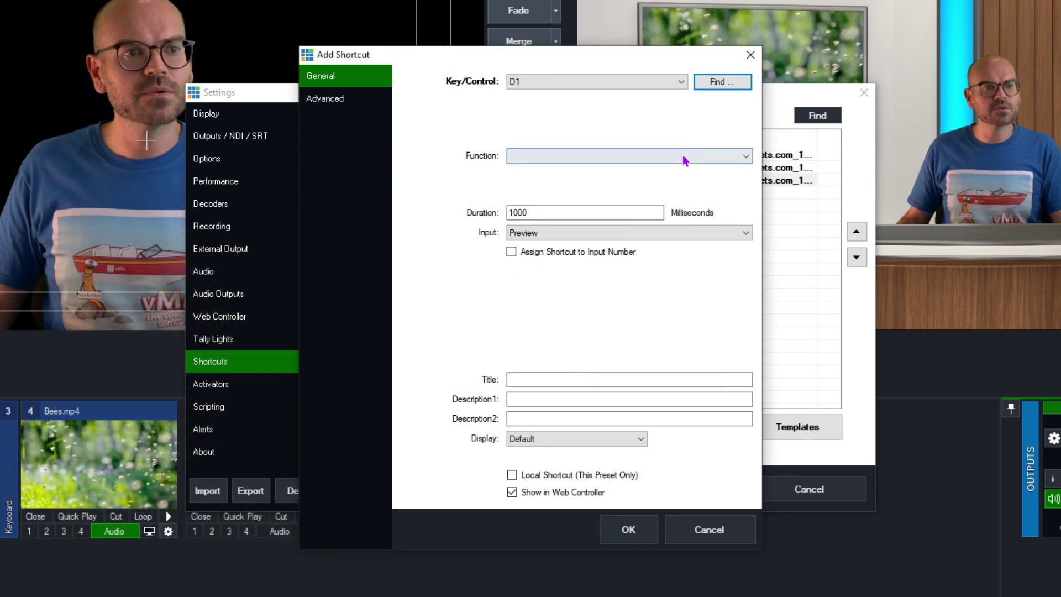
click(684, 157)
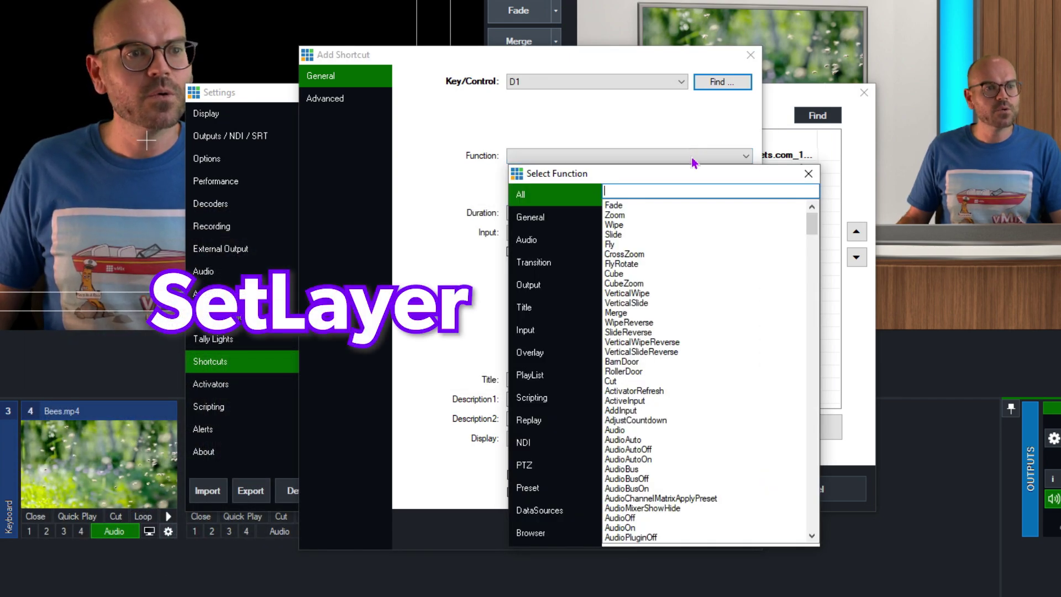
text(s)
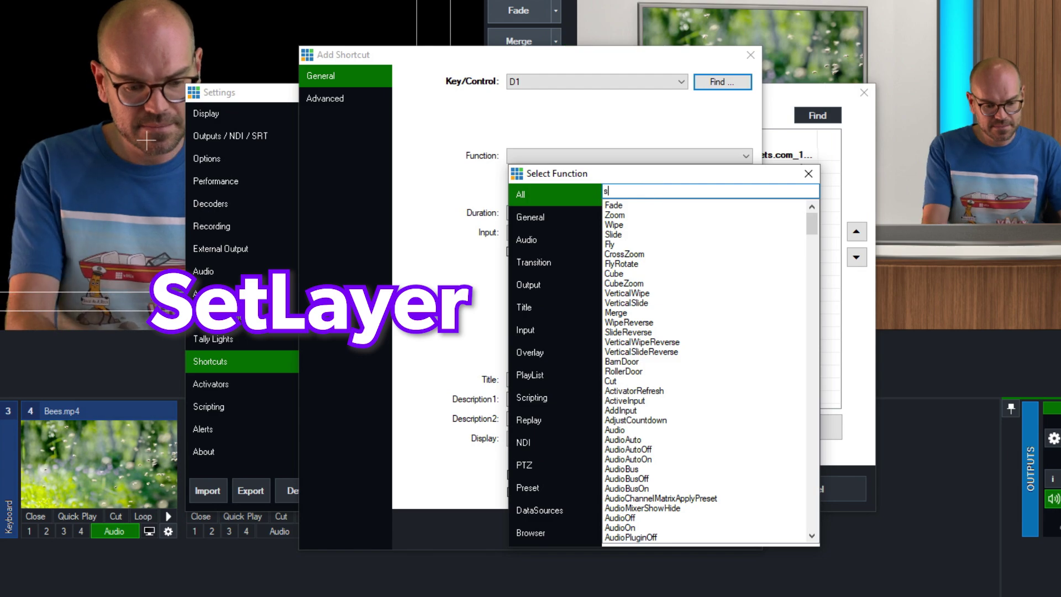
text(etlay)
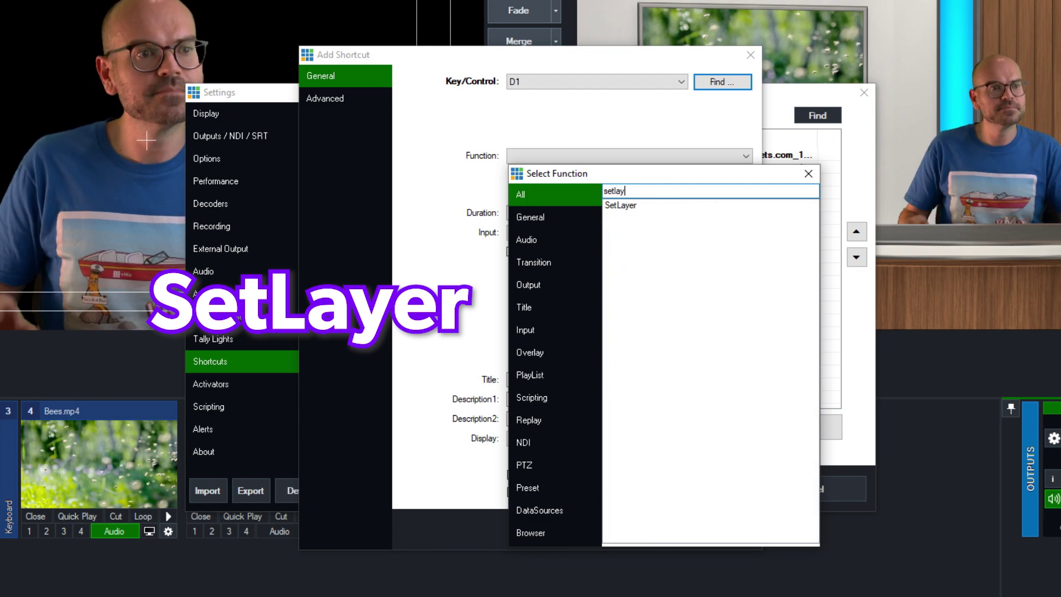
double_click(641, 206)
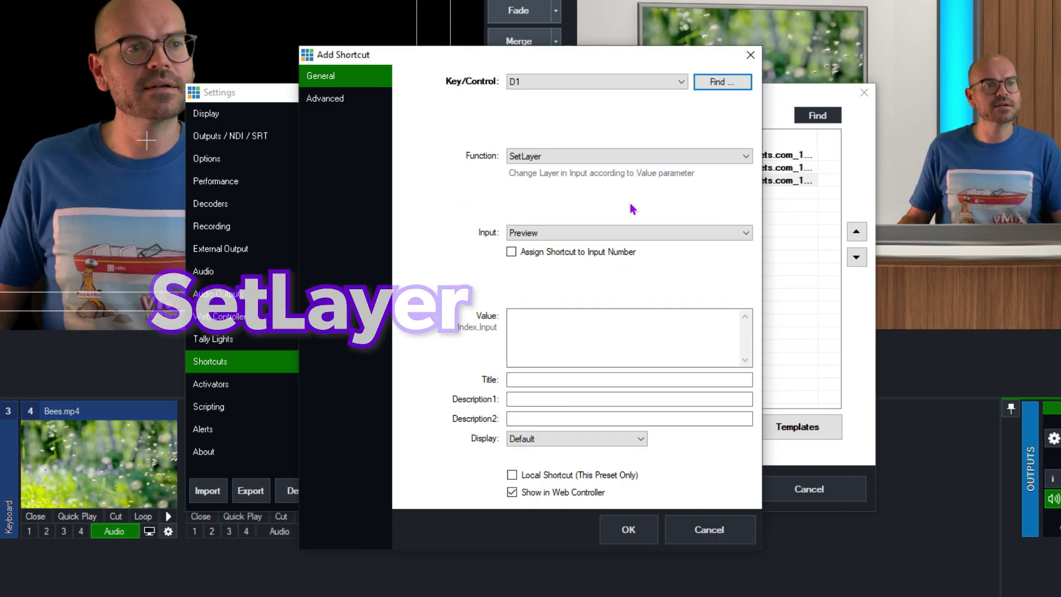
Target input 6 2 virtualstudiosets.com_15_LEFT with value 1,4, local to this preset, and save.
click(608, 239)
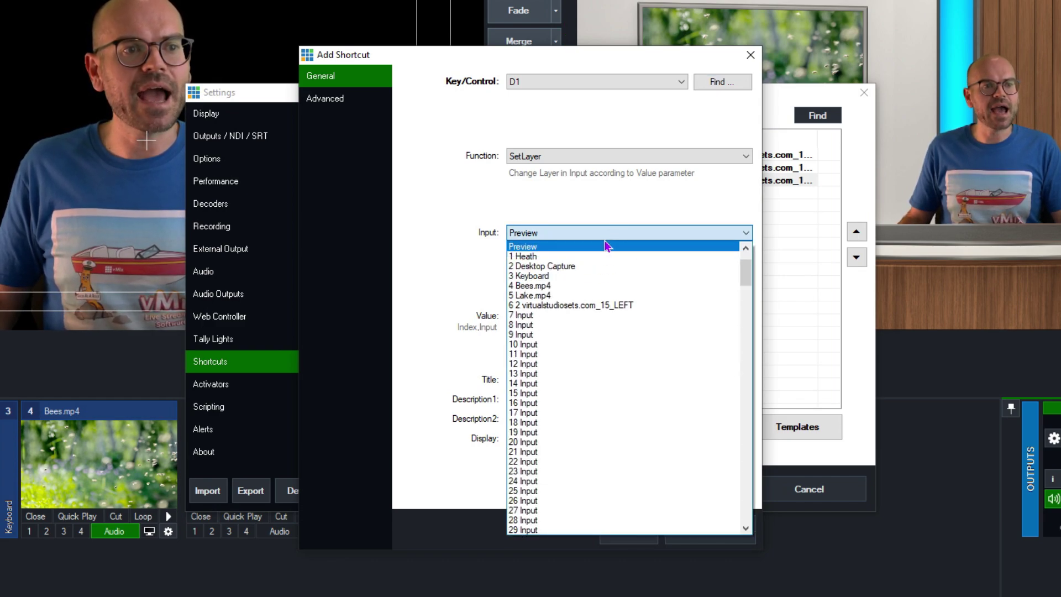
click(592, 306)
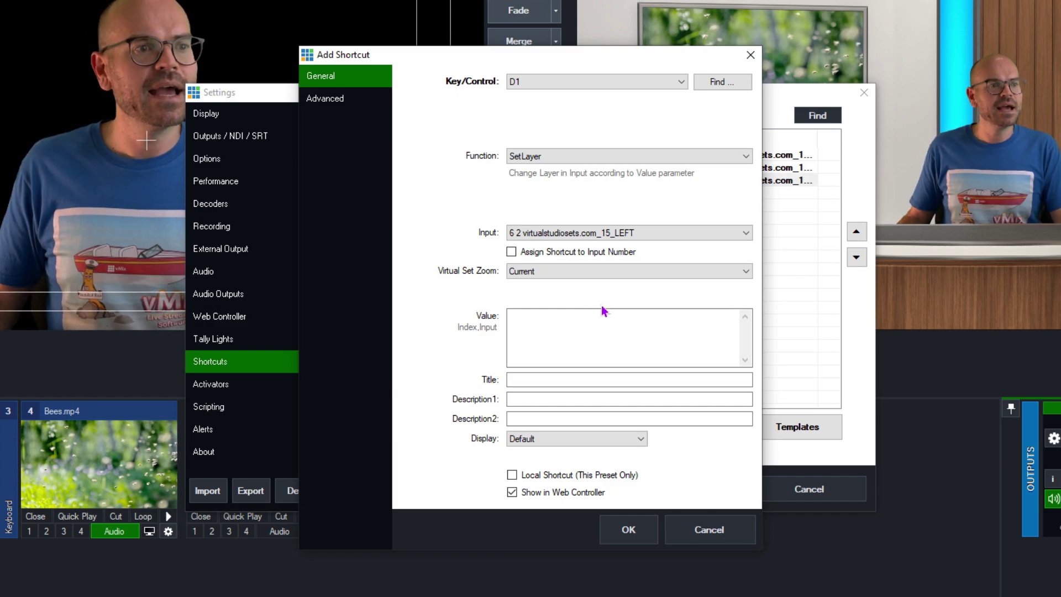
click(559, 323)
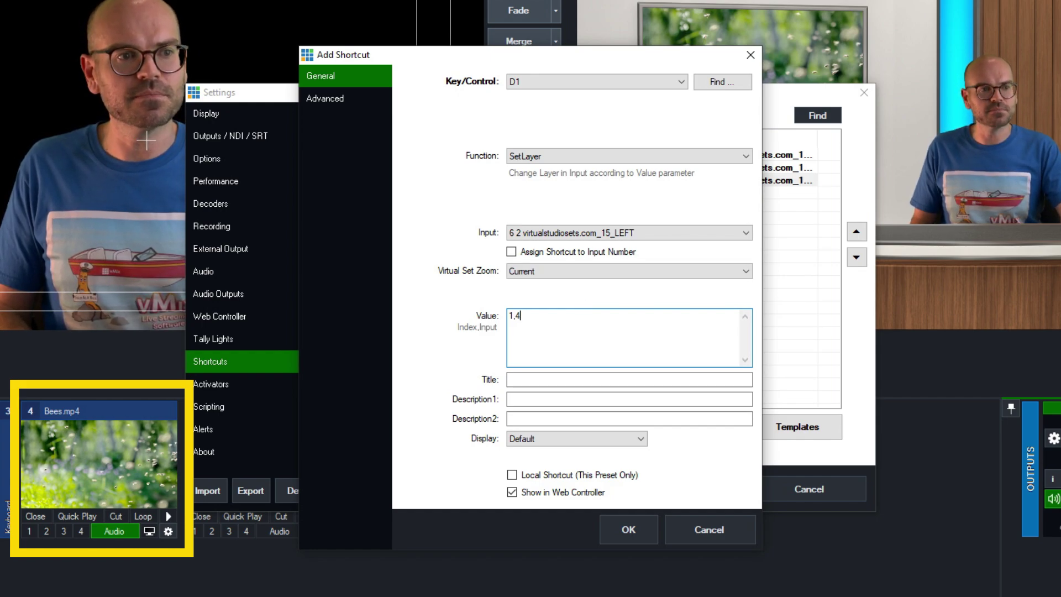
click(534, 478)
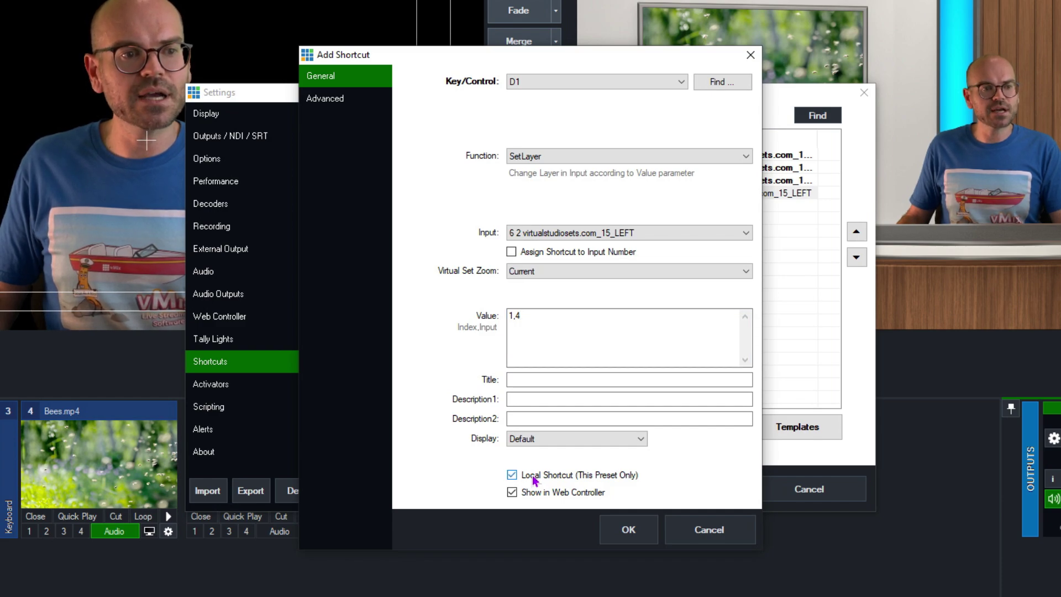
click(629, 530)
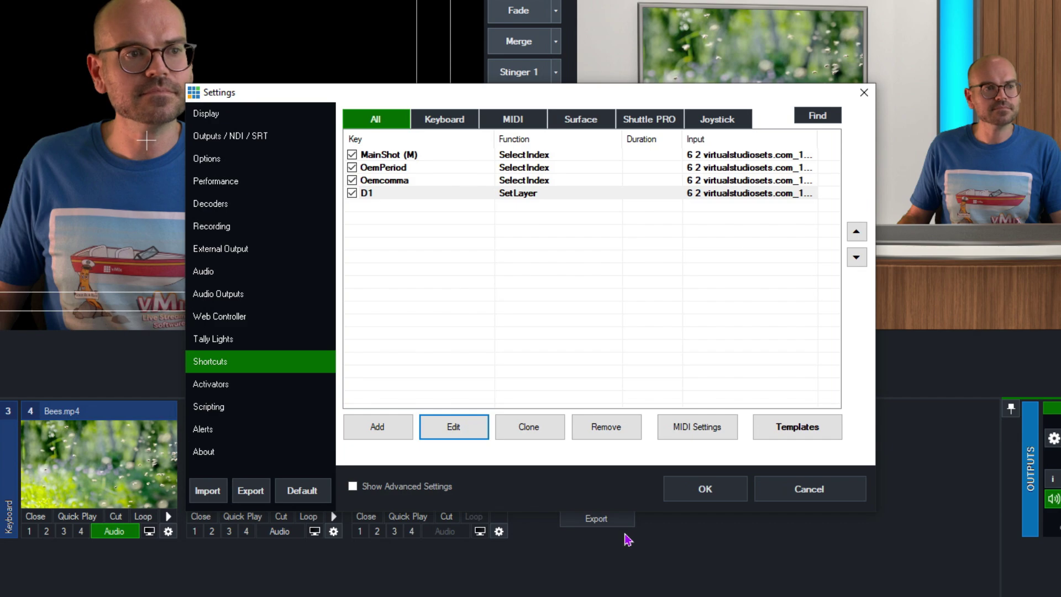
Close and reopen Settings on the Shortcuts page.
click(702, 490)
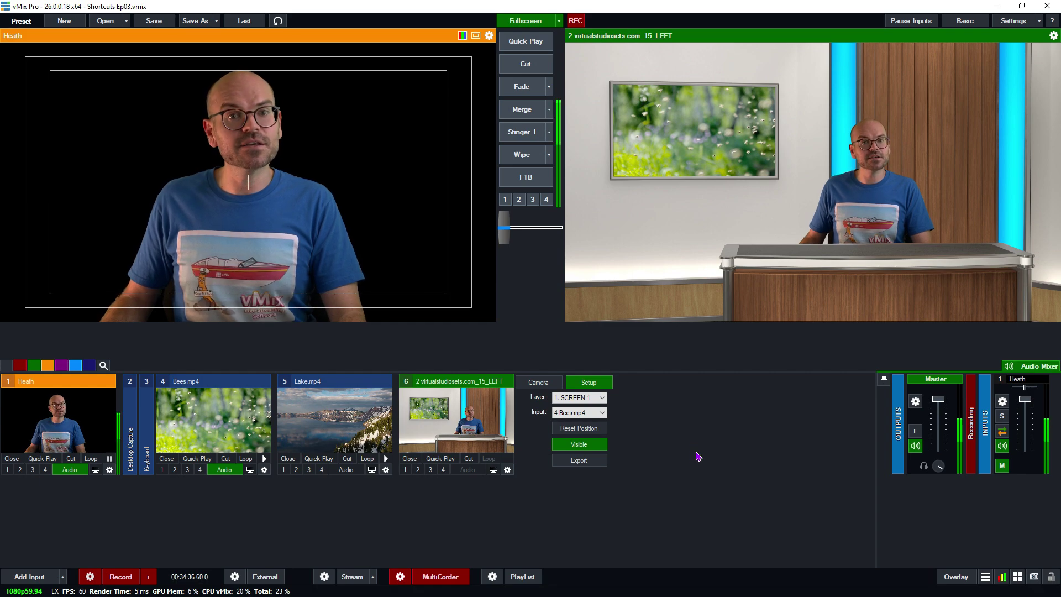
click(1017, 21)
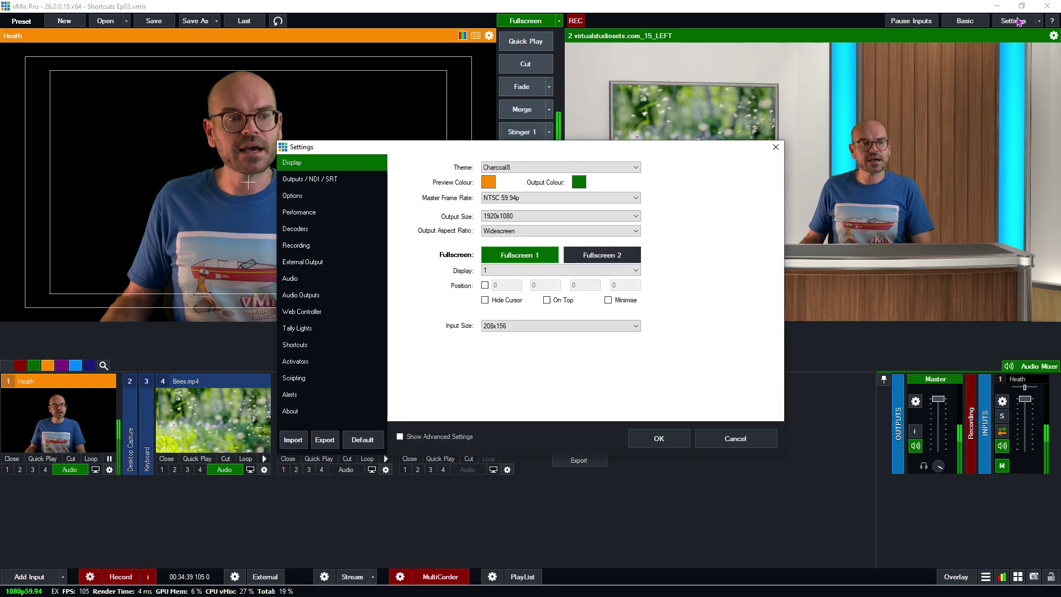
click(304, 349)
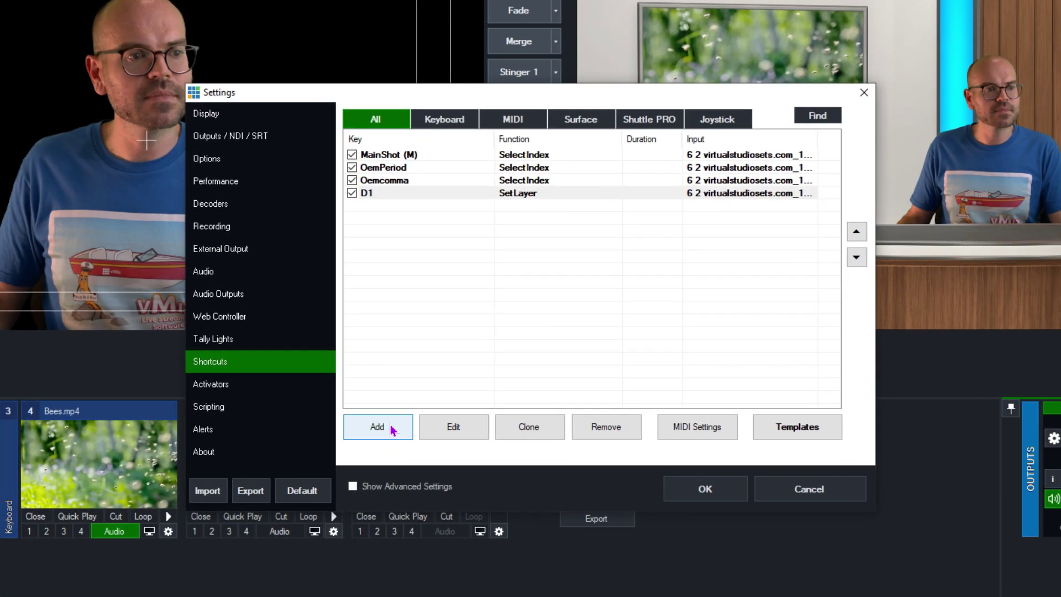
Add a new shortcut on the D2 key with the SetLayer function.
click(377, 427)
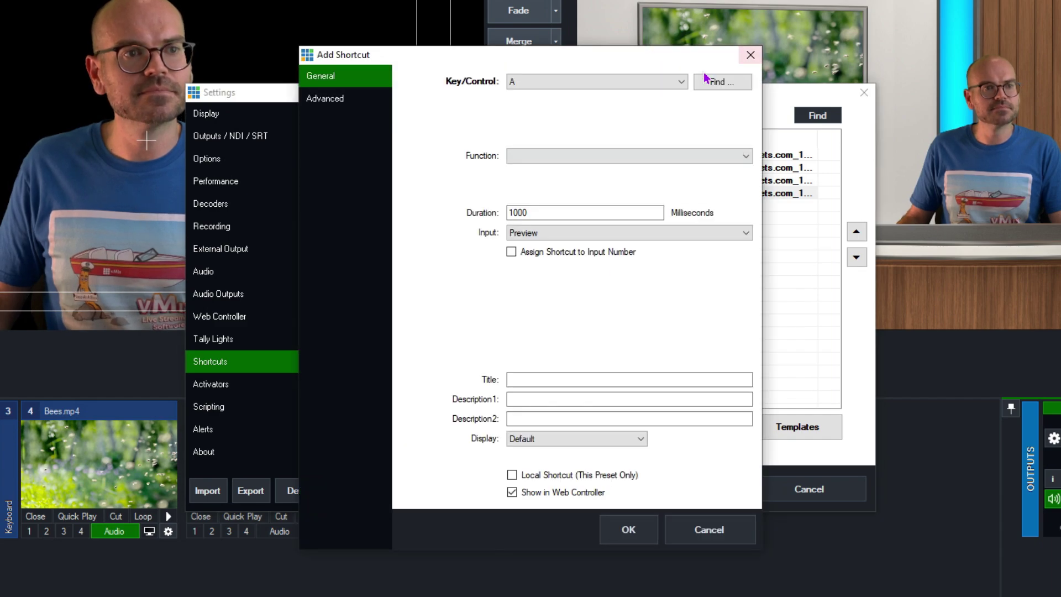
click(726, 86)
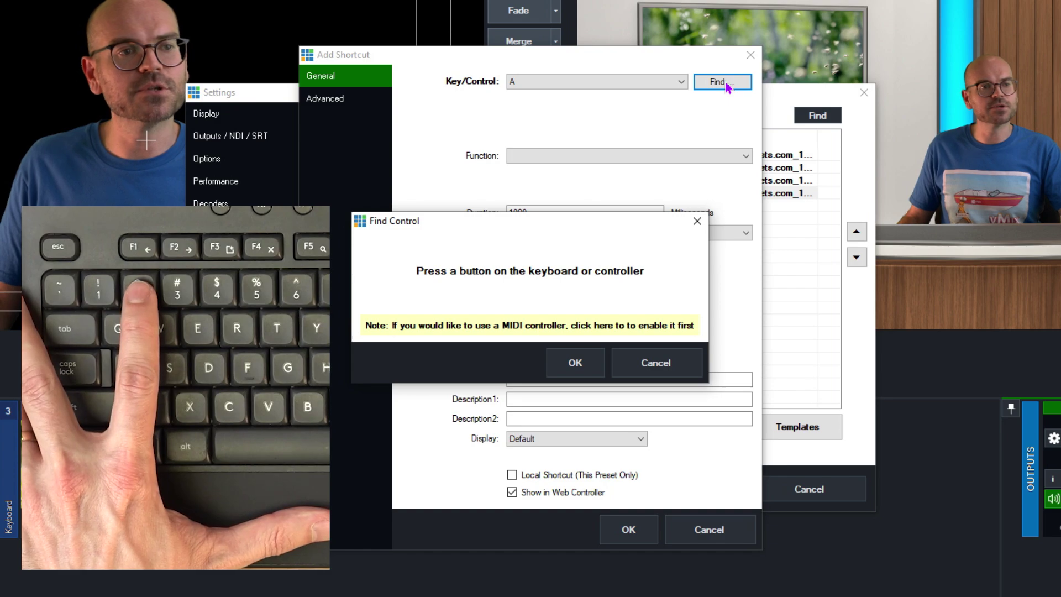
key(2)
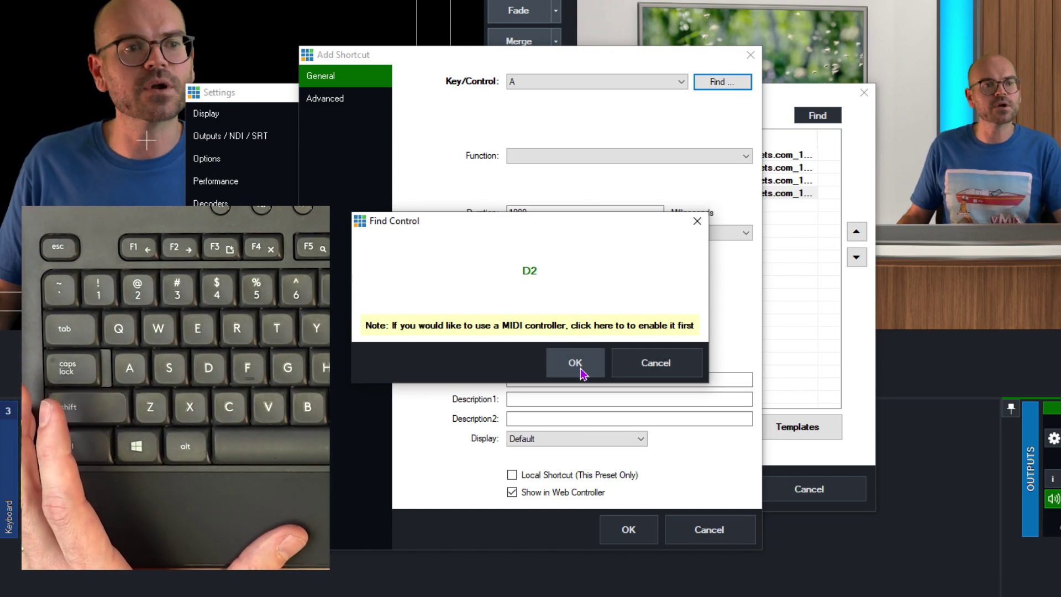
click(580, 368)
click(605, 157)
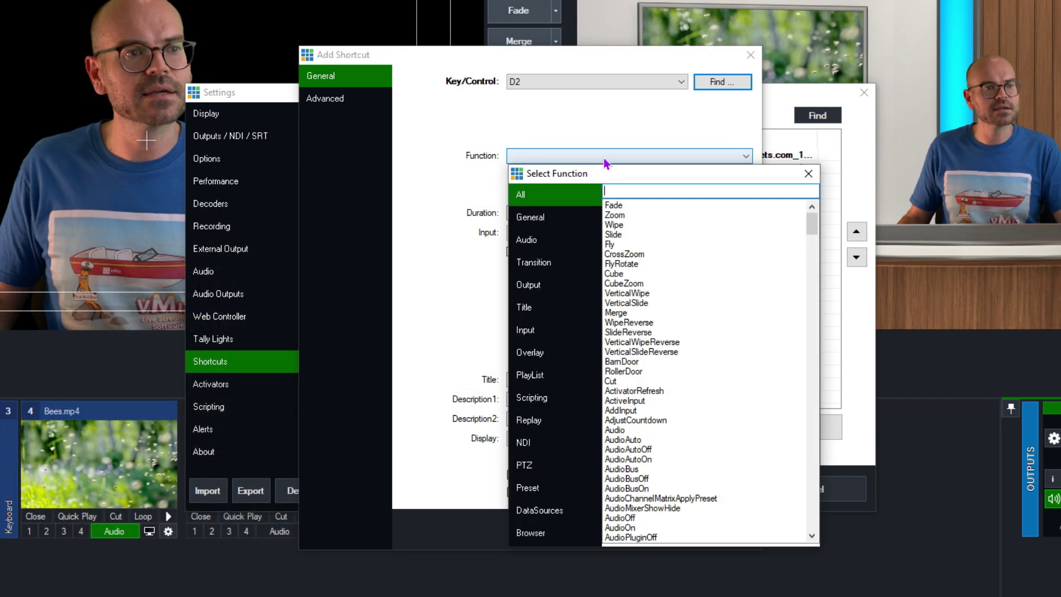
text(set)
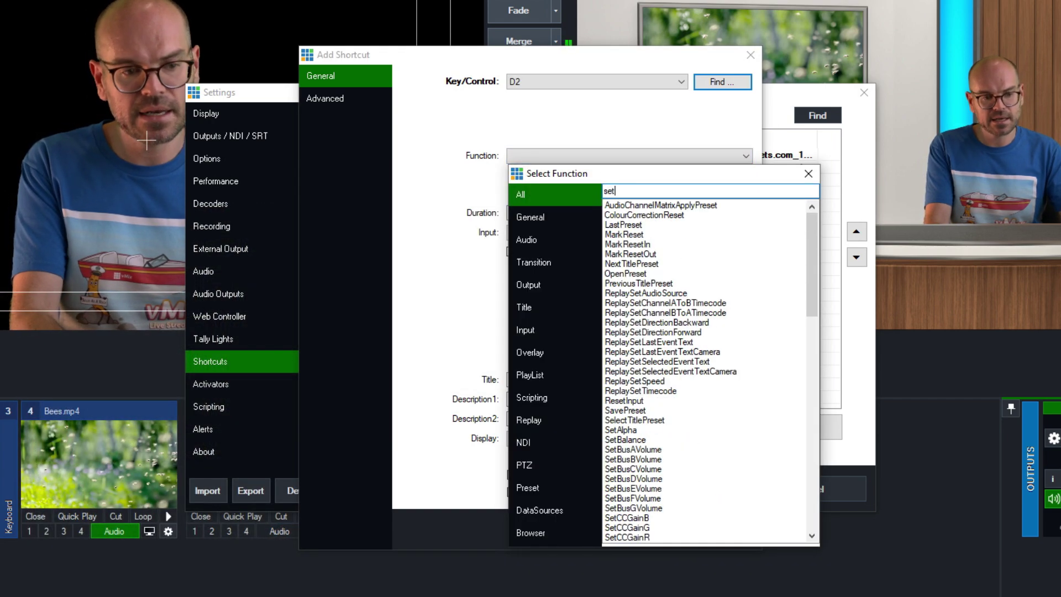
text(l)
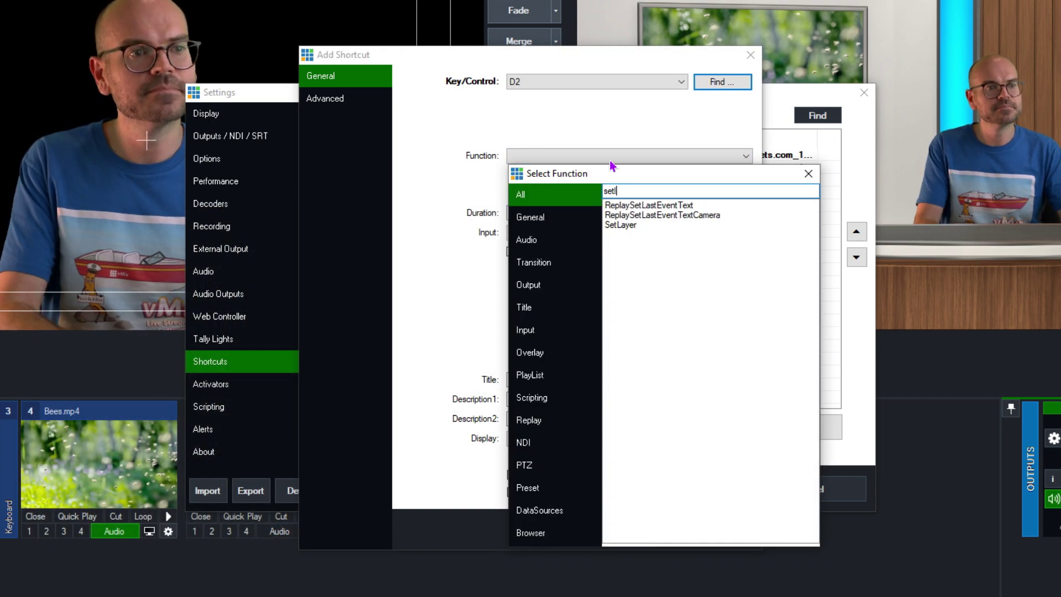
double_click(618, 225)
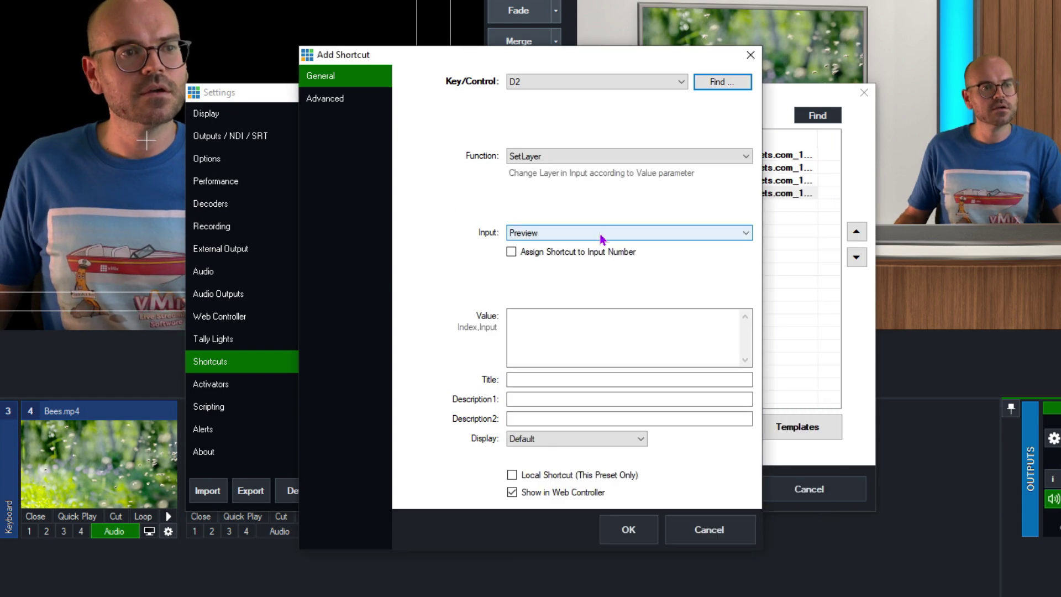
Target virtual set input 6 with value 1,5, local only, save the D2 shortcut and close Settings.
click(601, 239)
click(590, 309)
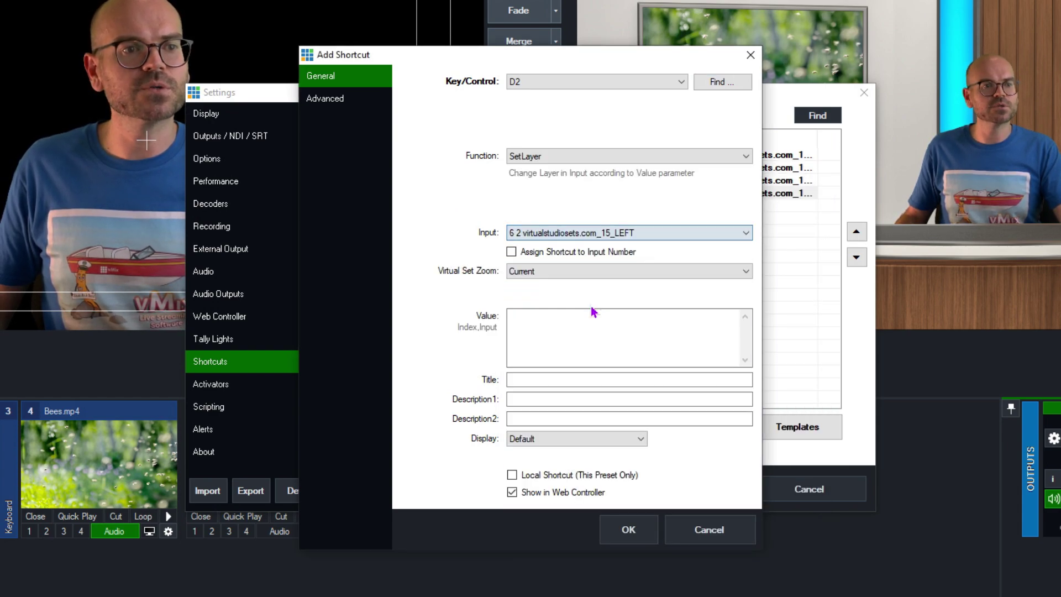
click(551, 315)
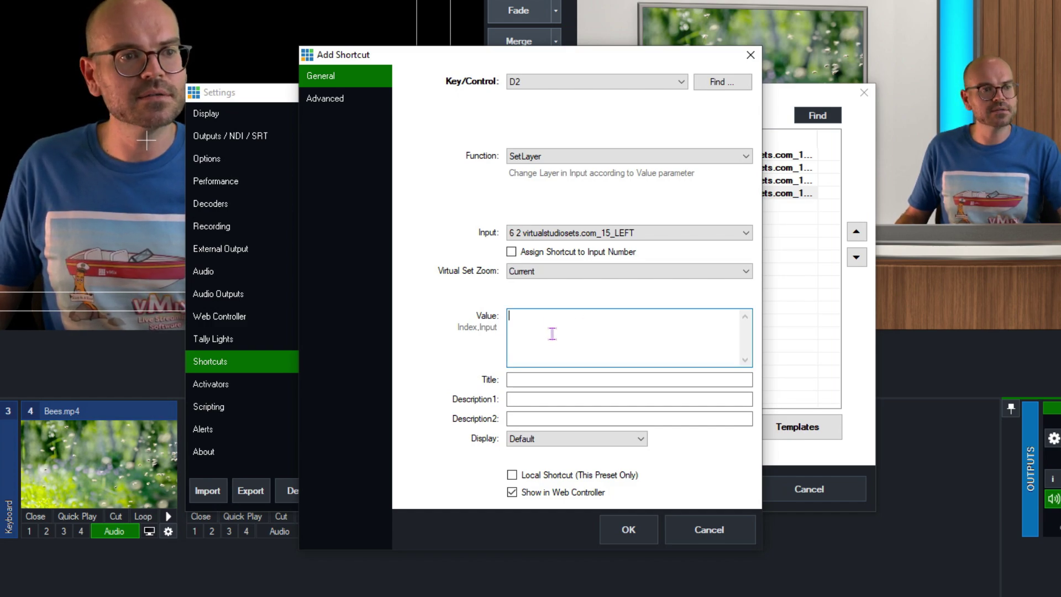
text(1,5)
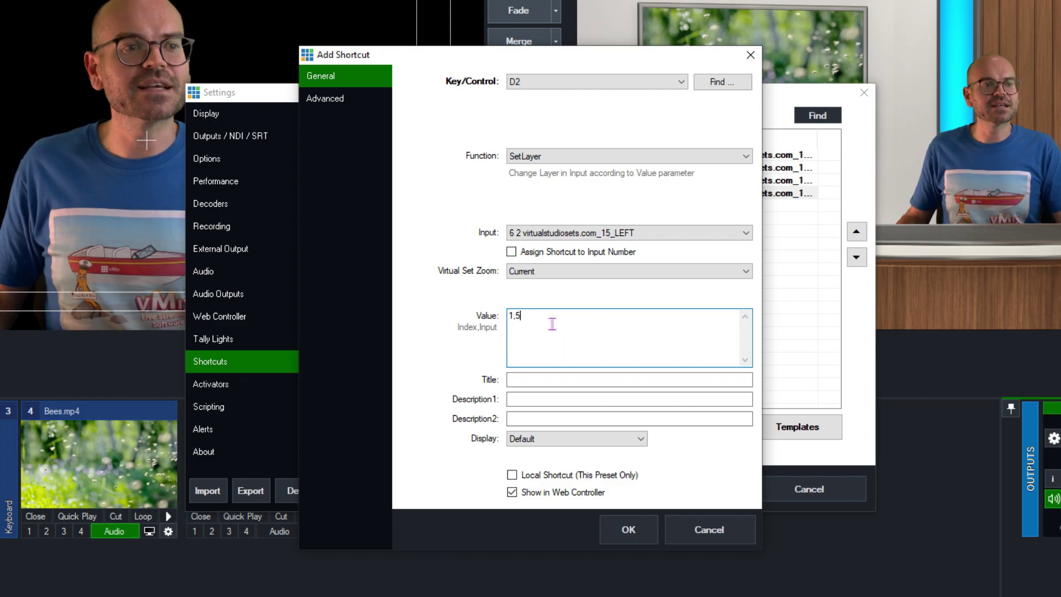
click(531, 478)
click(628, 529)
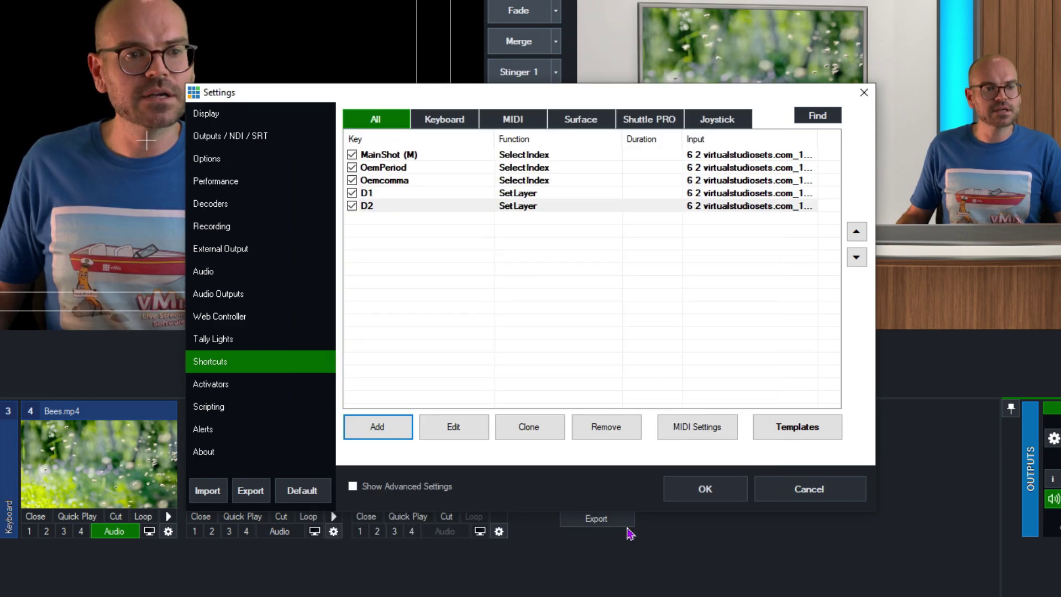
click(718, 491)
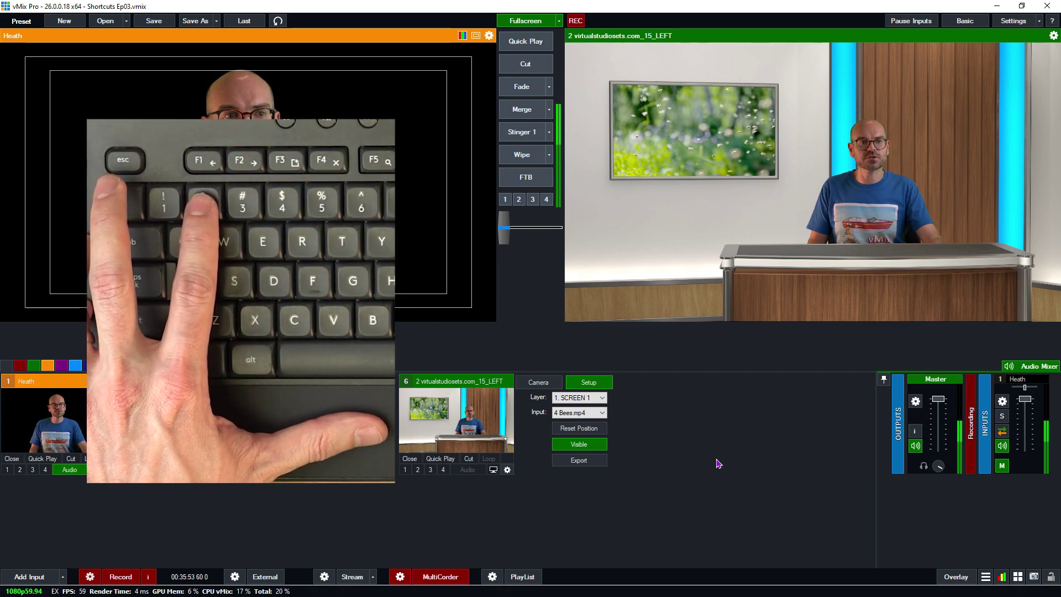
Use keys 2 and 1 to swap the studio screen to Lake.mp4 and back to Bees.mp4.
key(2)
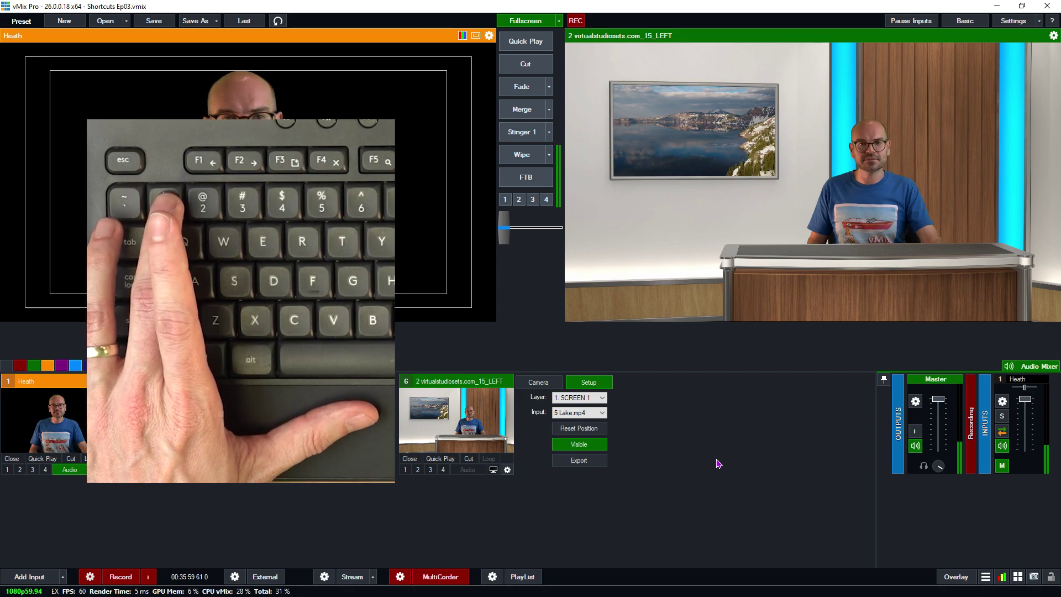
key(1)
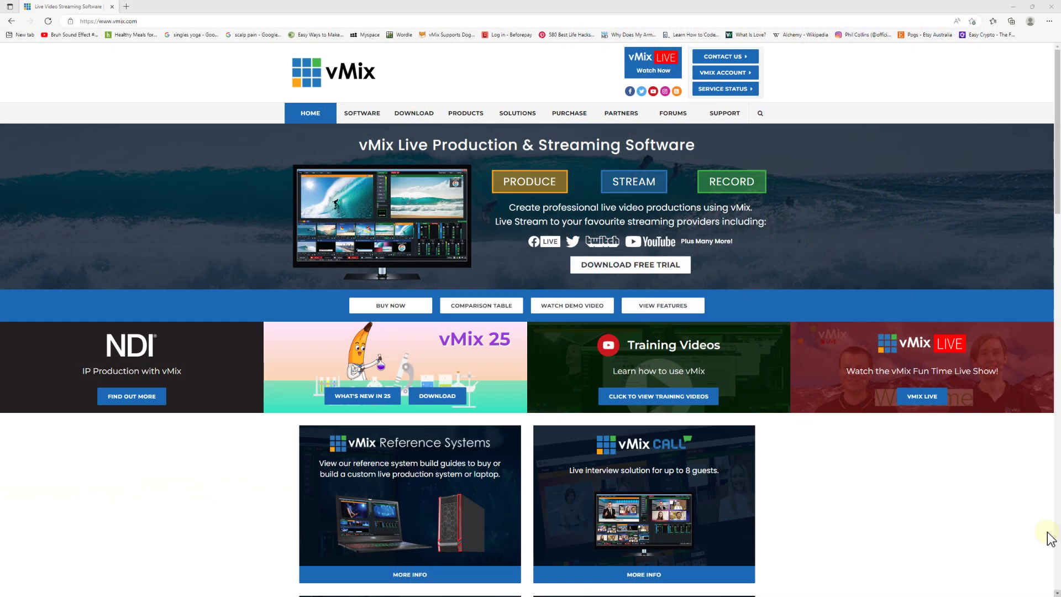
Go to vMix's Email Support page from the SUPPORT menu and enter your full name in the enquiry form.
mouse_move(729, 123)
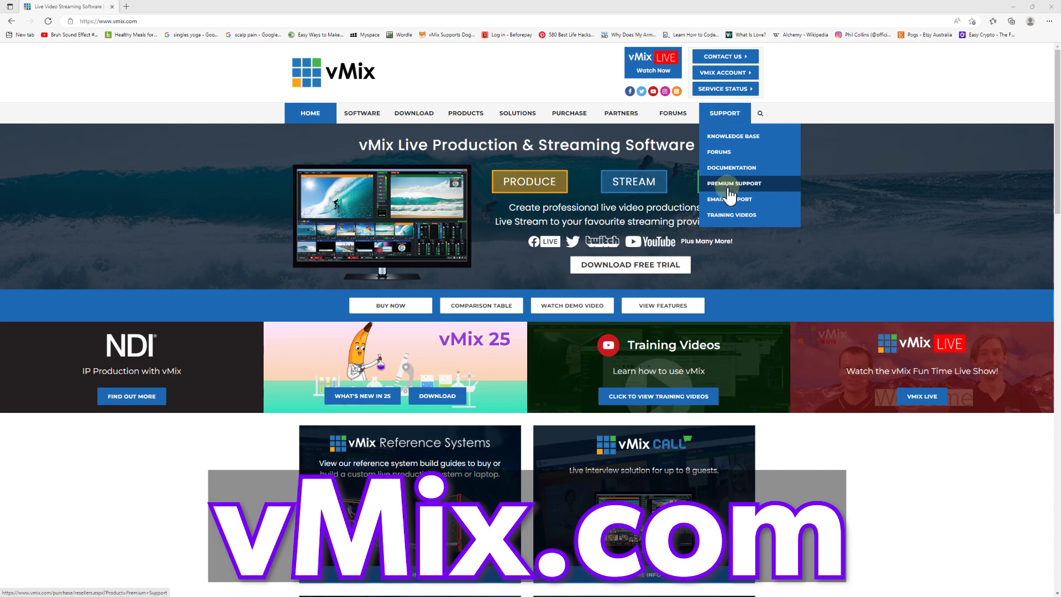
click(767, 200)
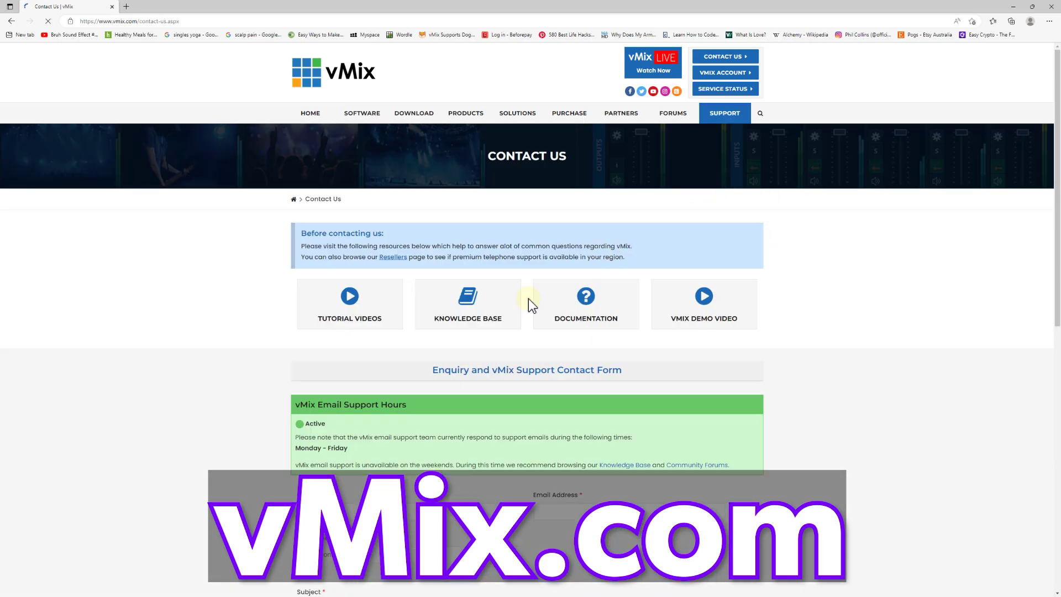
scroll(528, 301, down, 3)
click(369, 260)
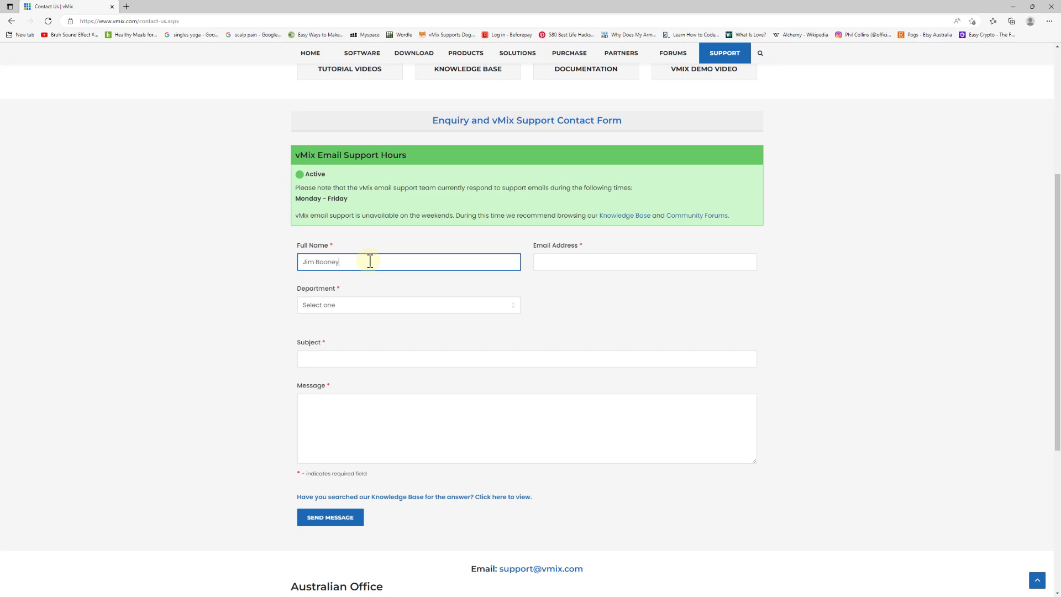
key(Tab)
key(Tab)
key(Tab)
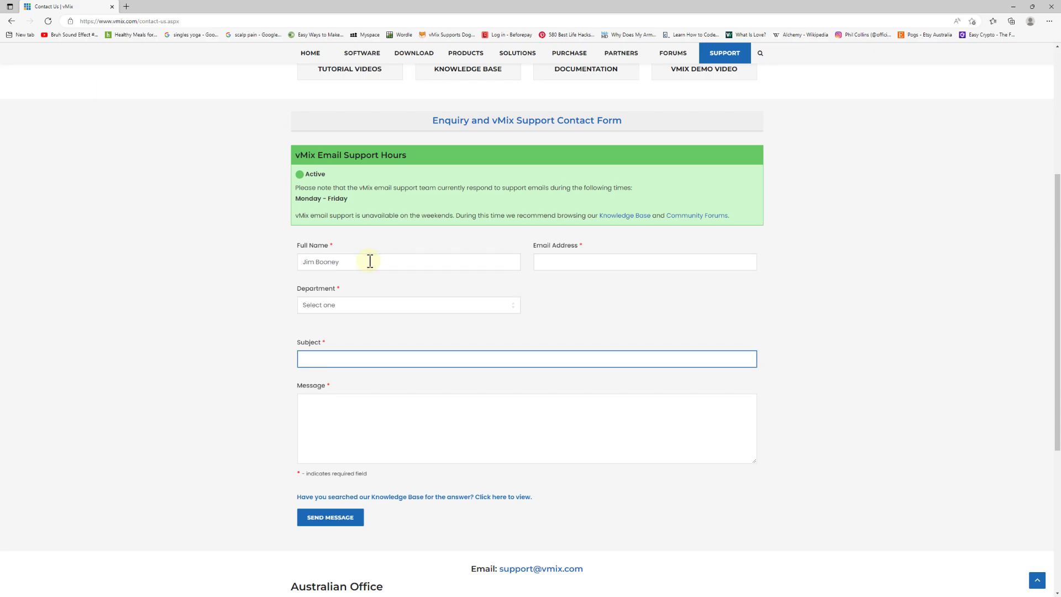